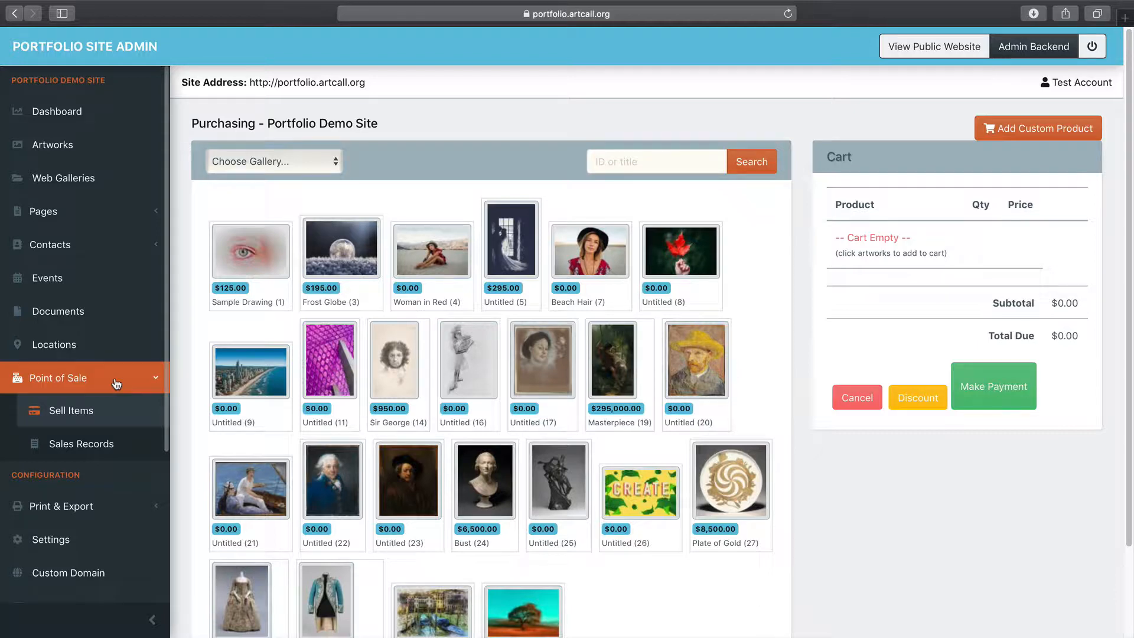
Open the Point of Sale Sell Items page and open the Choose Gallery dropdown
left_click(89, 414)
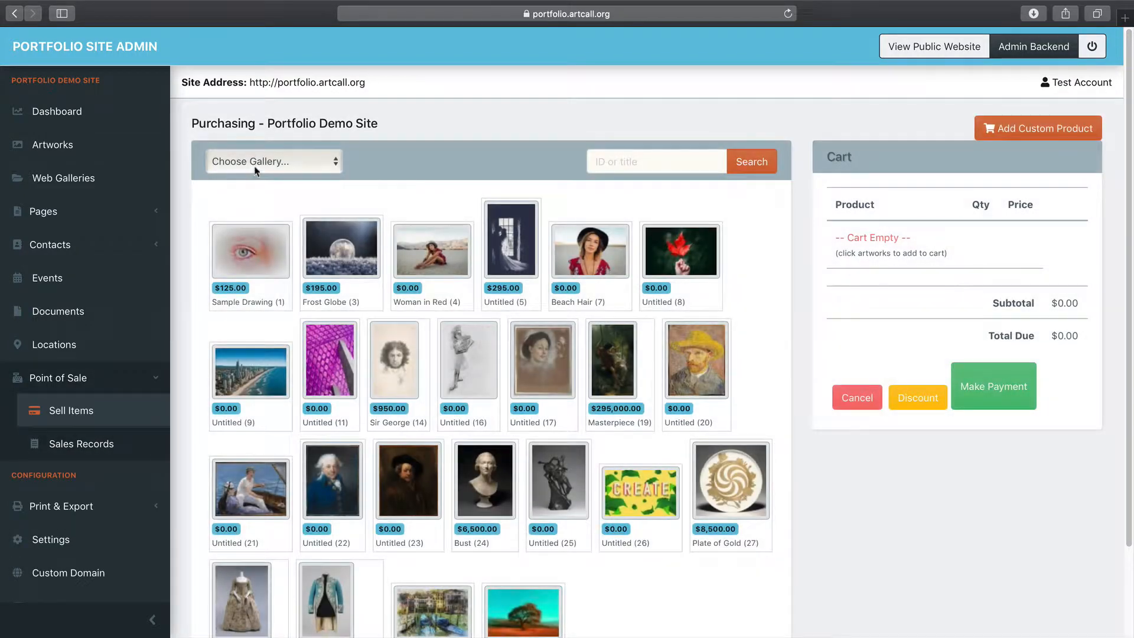
left_click(256, 169)
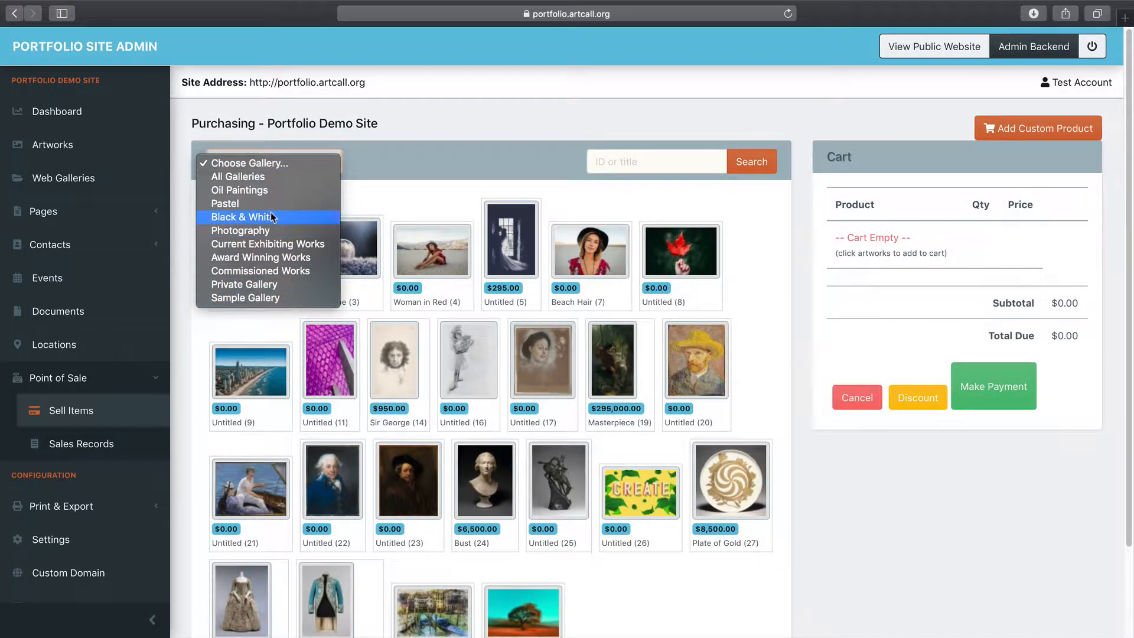
Search the artworks by ID or title for 'wo'
left_click(412, 188)
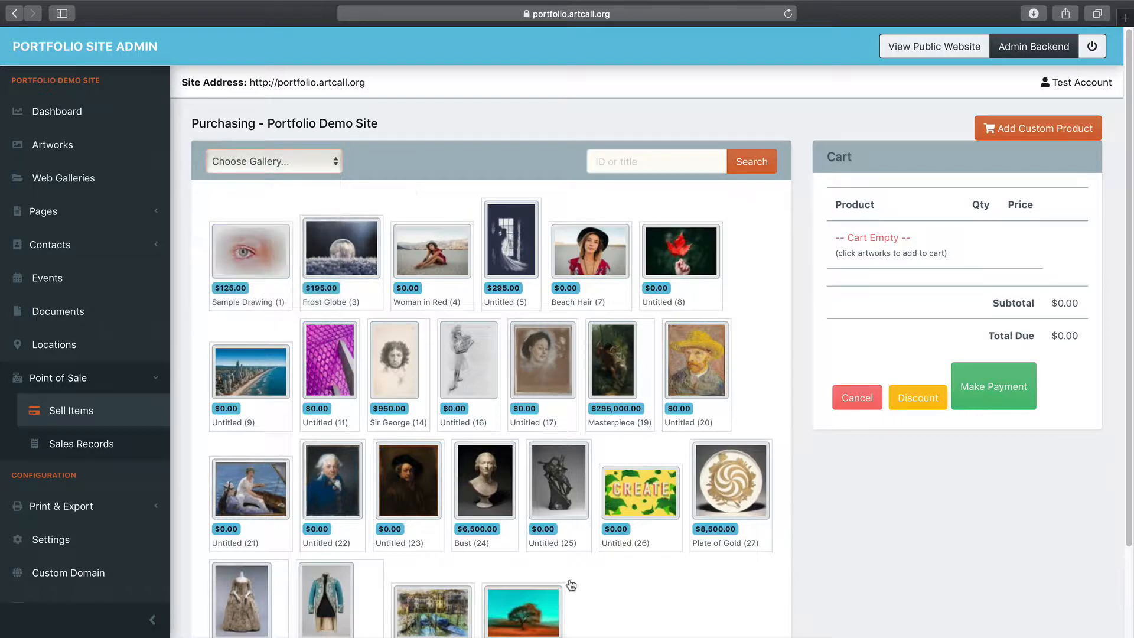
left_click(648, 163)
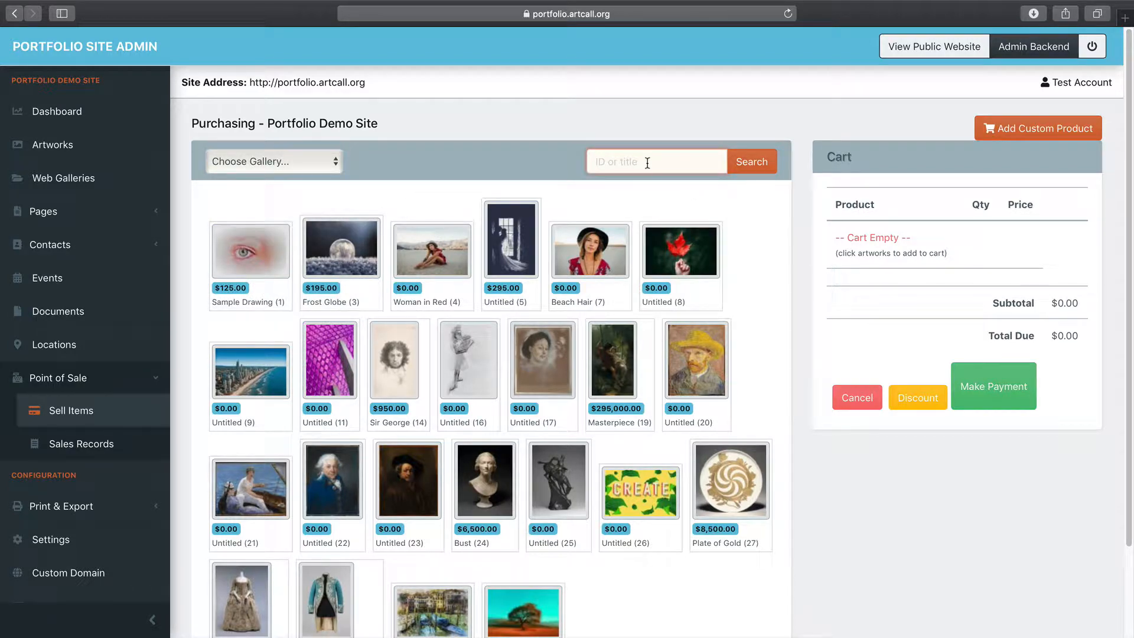
type("woman")
key("Return")
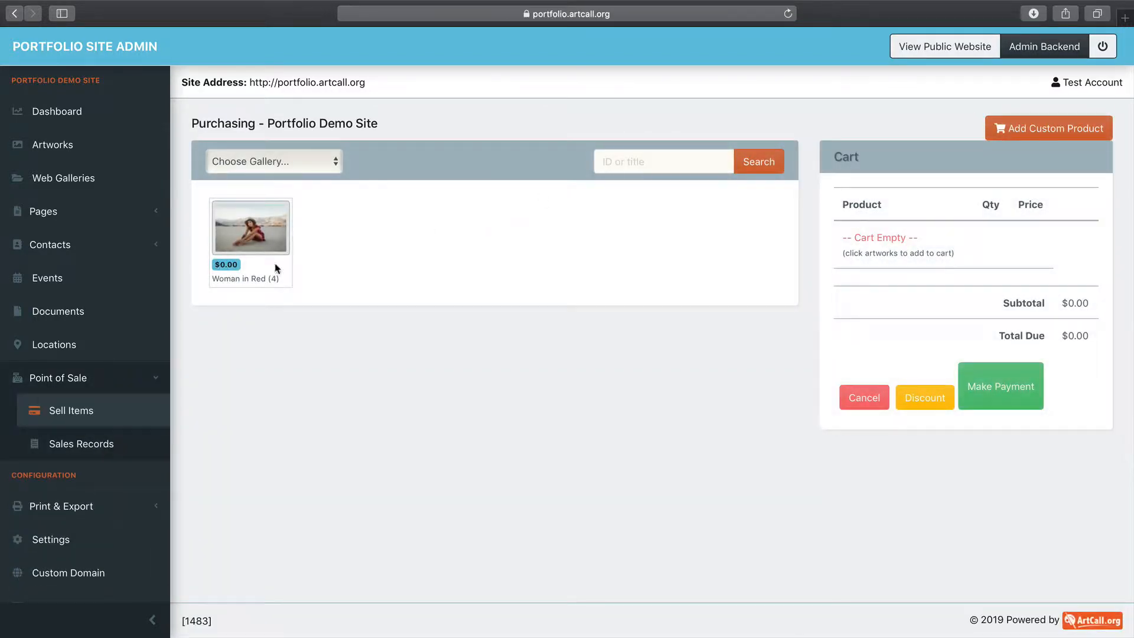
Filter the grid to the Oil Paintings gallery, then to the Pastel gallery
left_click(310, 162)
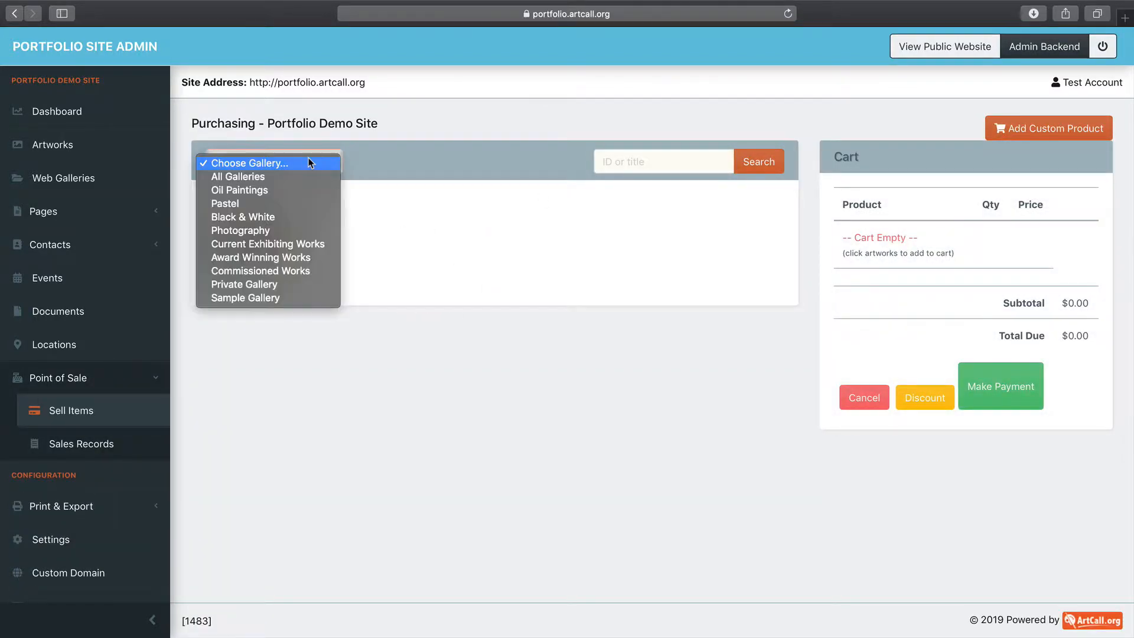
left_click(287, 189)
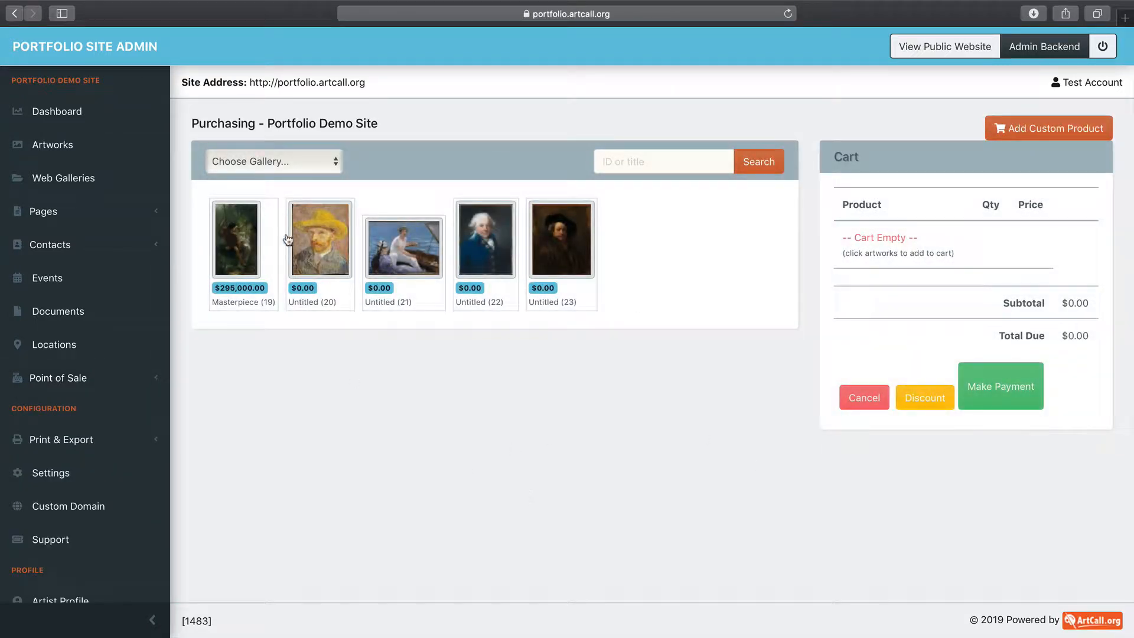
left_click(261, 163)
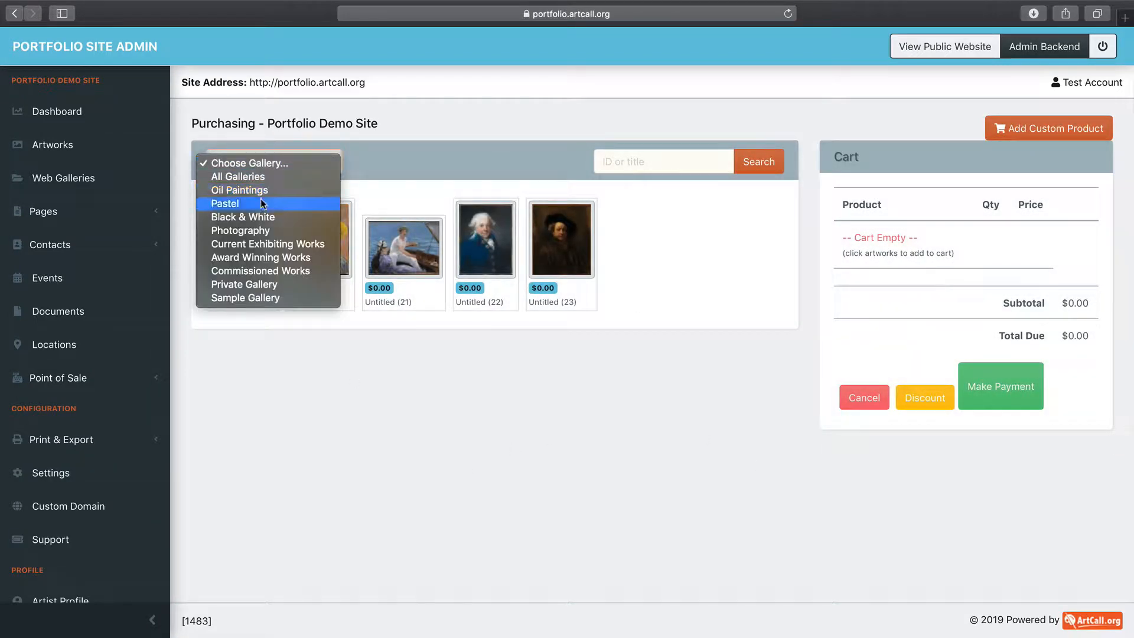
left_click(261, 201)
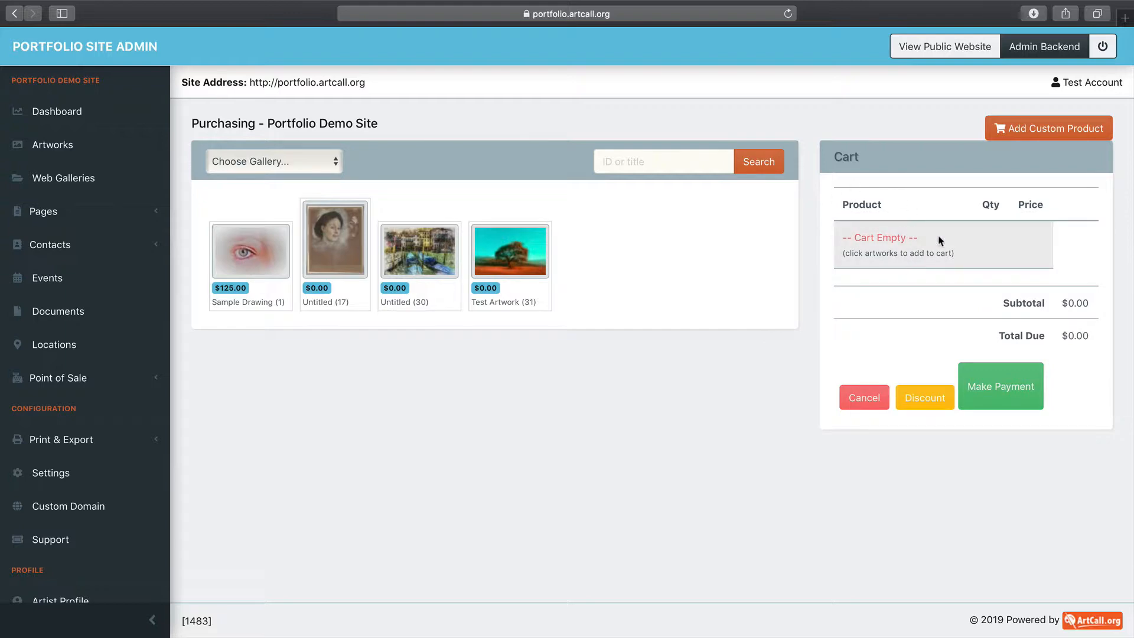
Add Sample Drawing to the cart at $125.00 and open the cart discount form
left_click(239, 255)
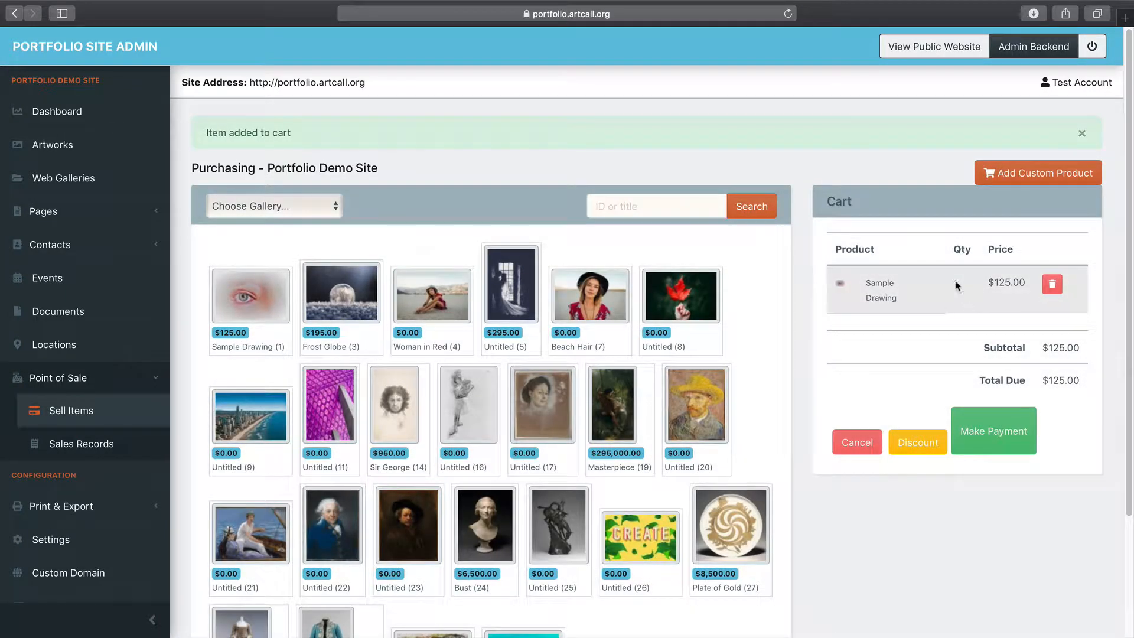
scroll(895, 296, "down", 1)
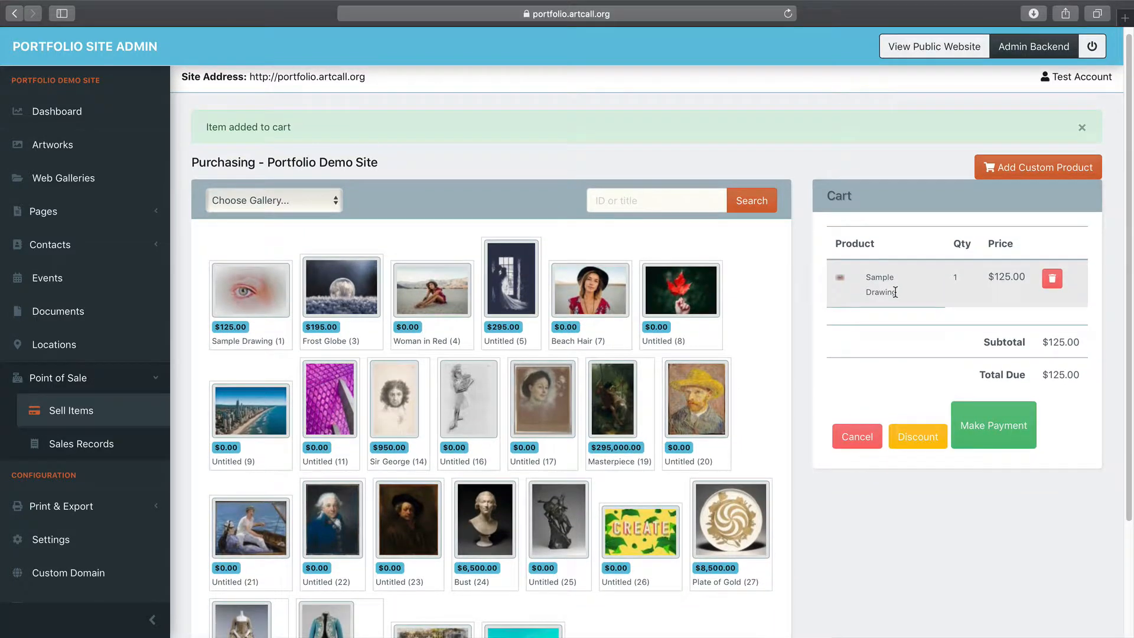
scroll(895, 292, "up", 1)
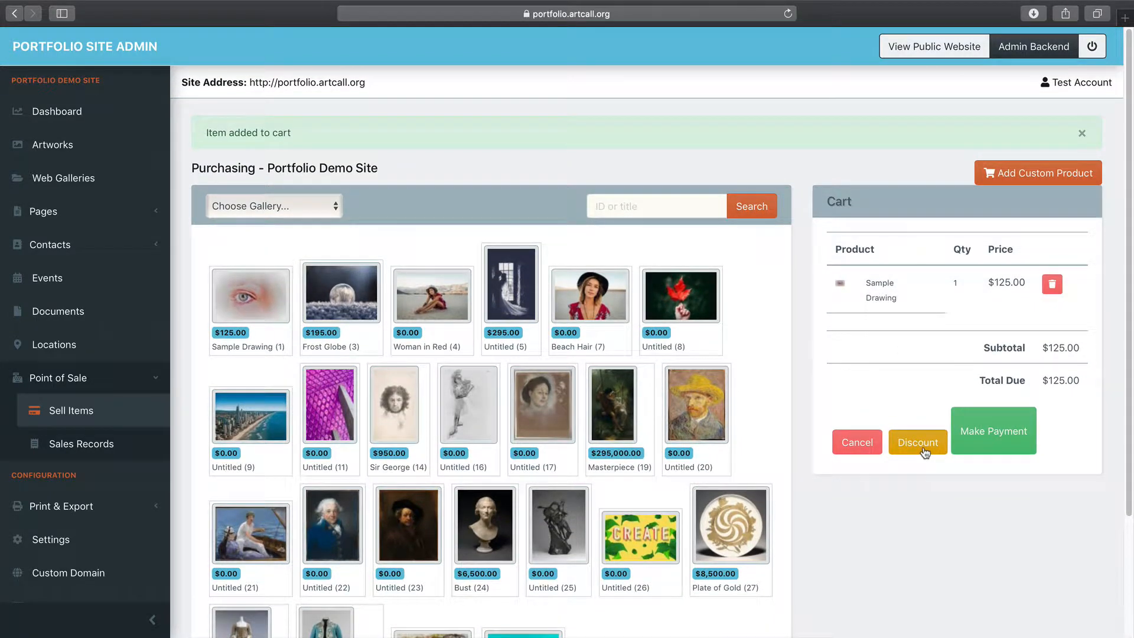
left_click_drag(1023, 283, 987, 283)
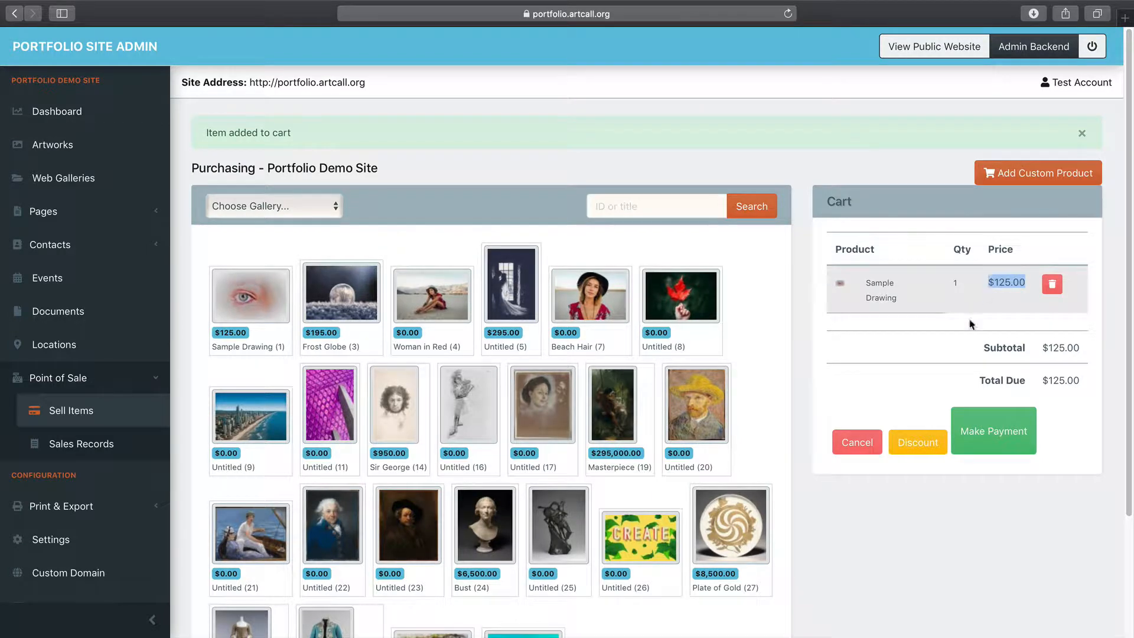
left_click(922, 442)
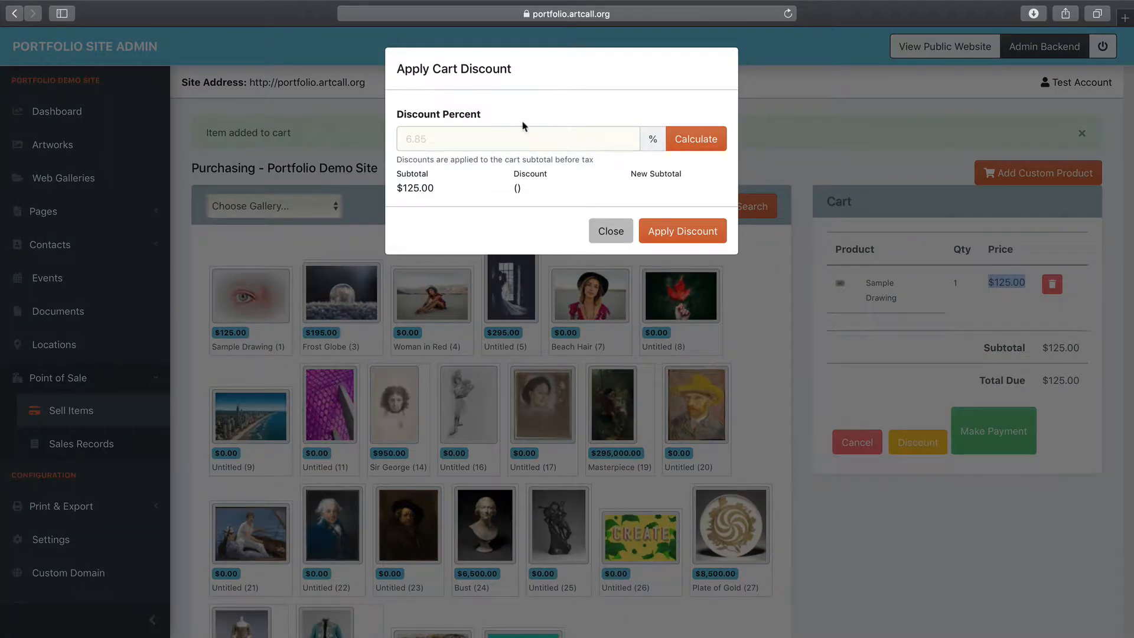
Apply a 5% cart discount of $6.25, bringing the total due to $118.75
left_click(470, 132)
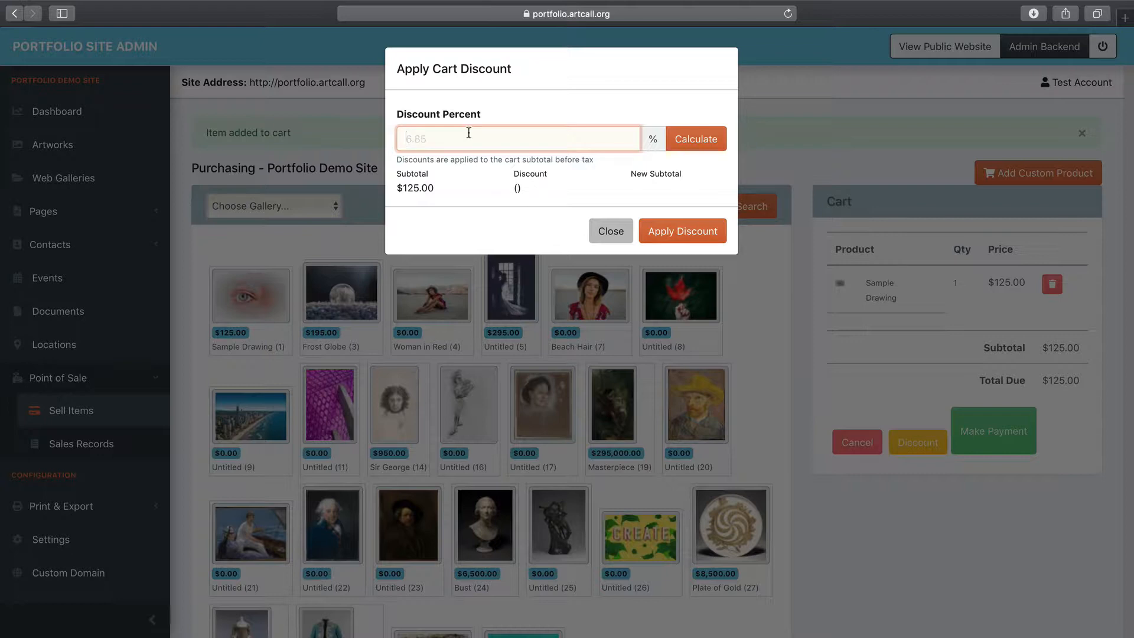
type("5")
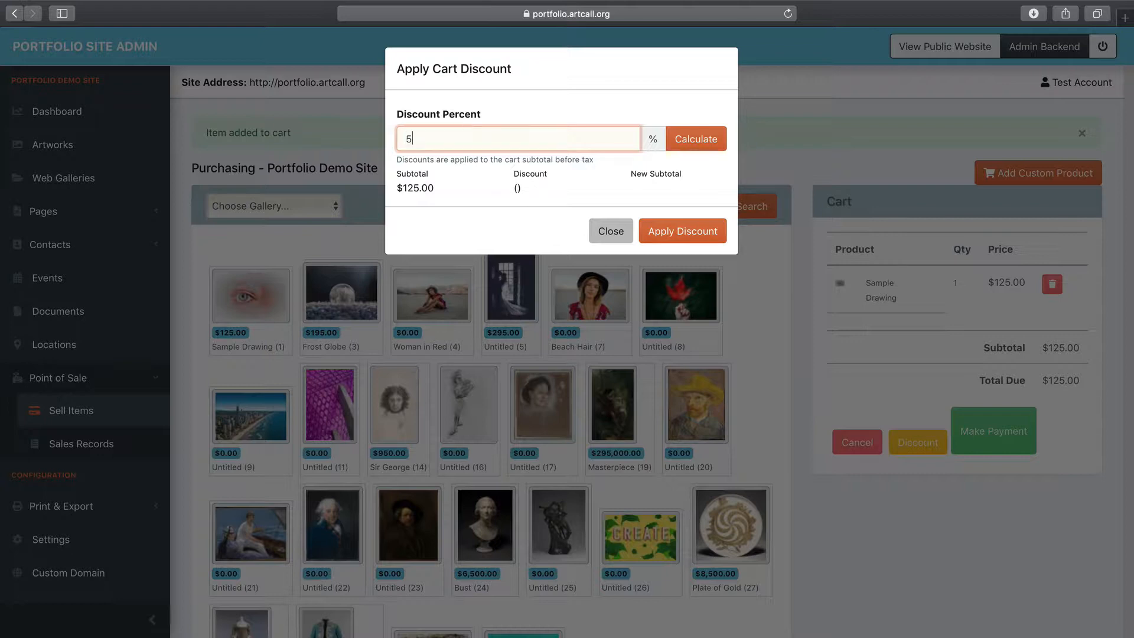
left_click(701, 142)
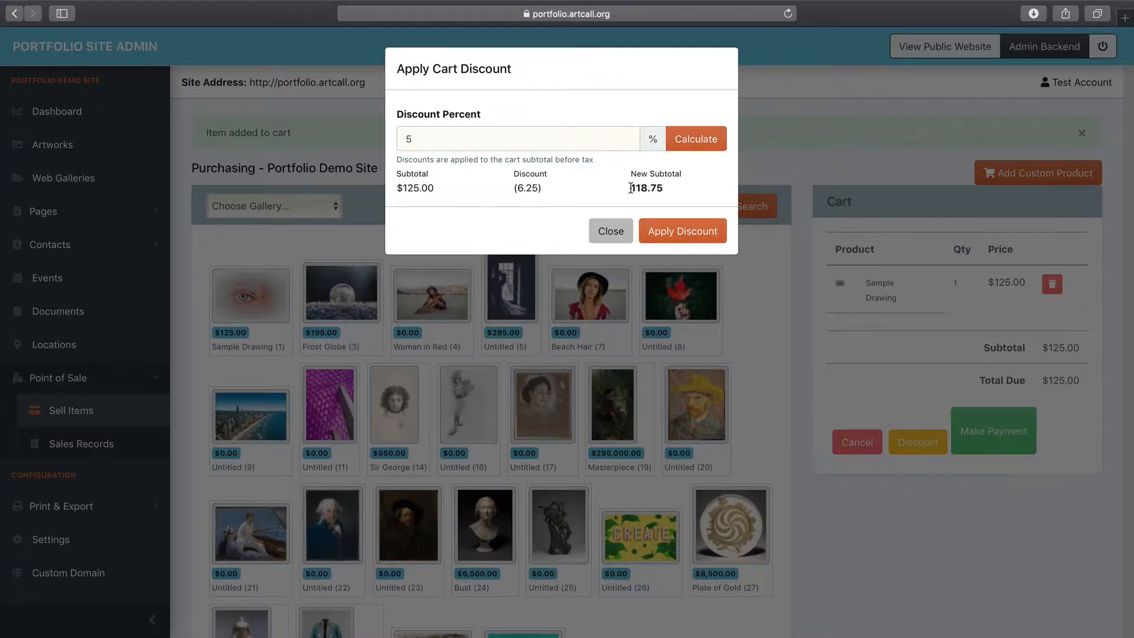
left_click_drag(629, 188, 668, 188)
left_click(649, 230)
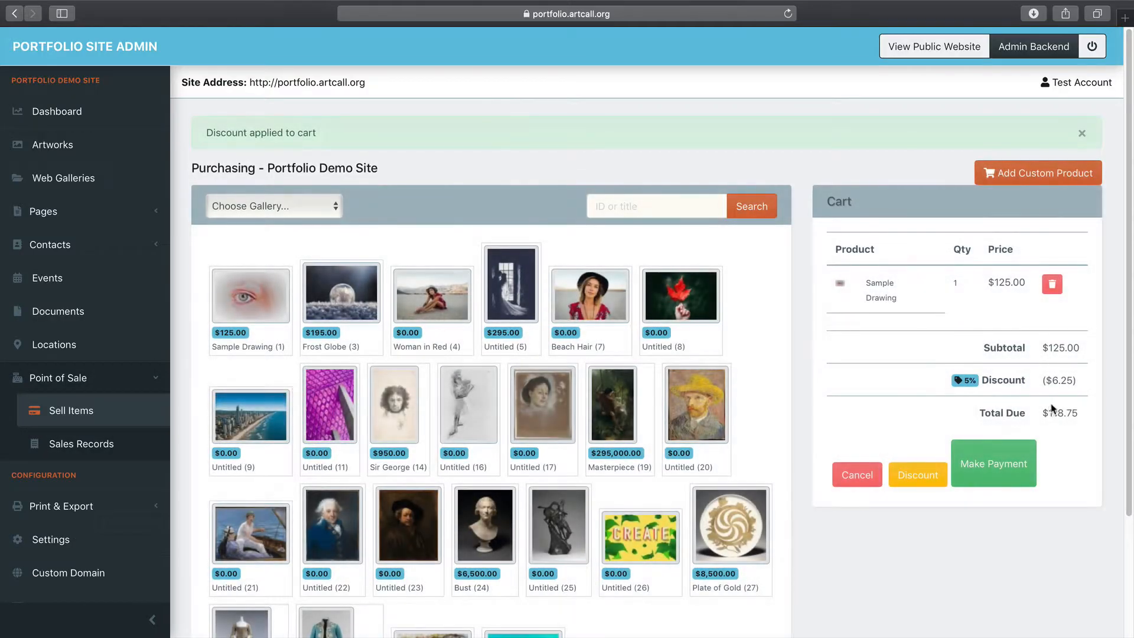
left_click_drag(1041, 413, 1079, 413)
left_click(1017, 413)
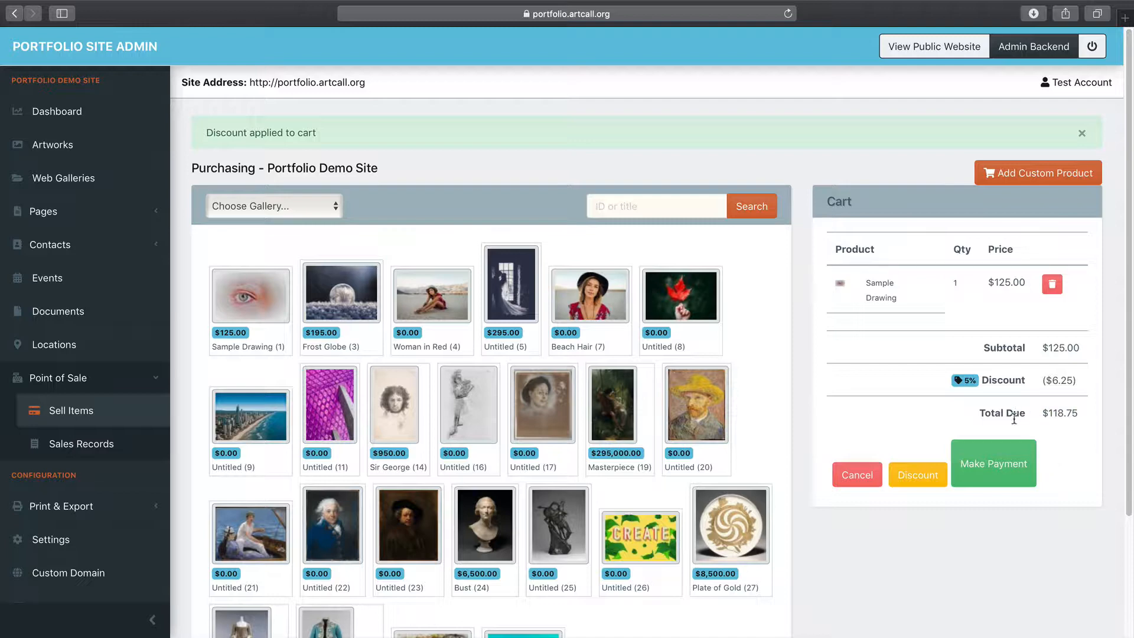
Start the $118.75 payment and choose New Buyer instead of an existing buyer
left_click(999, 465)
scroll(612, 364, "down", 1)
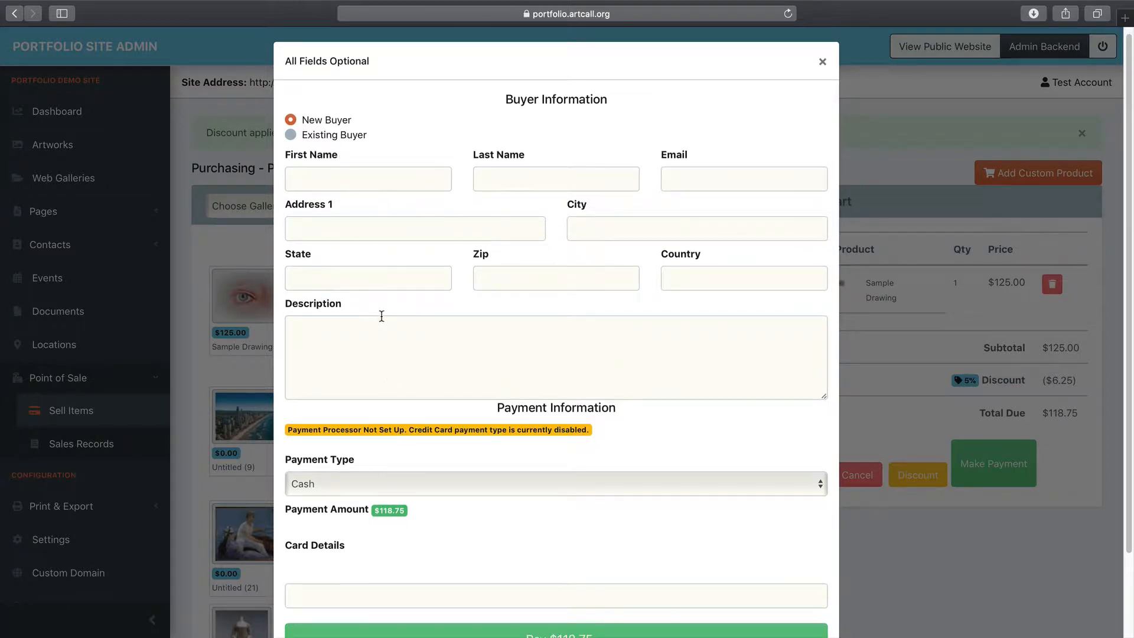
left_click(324, 135)
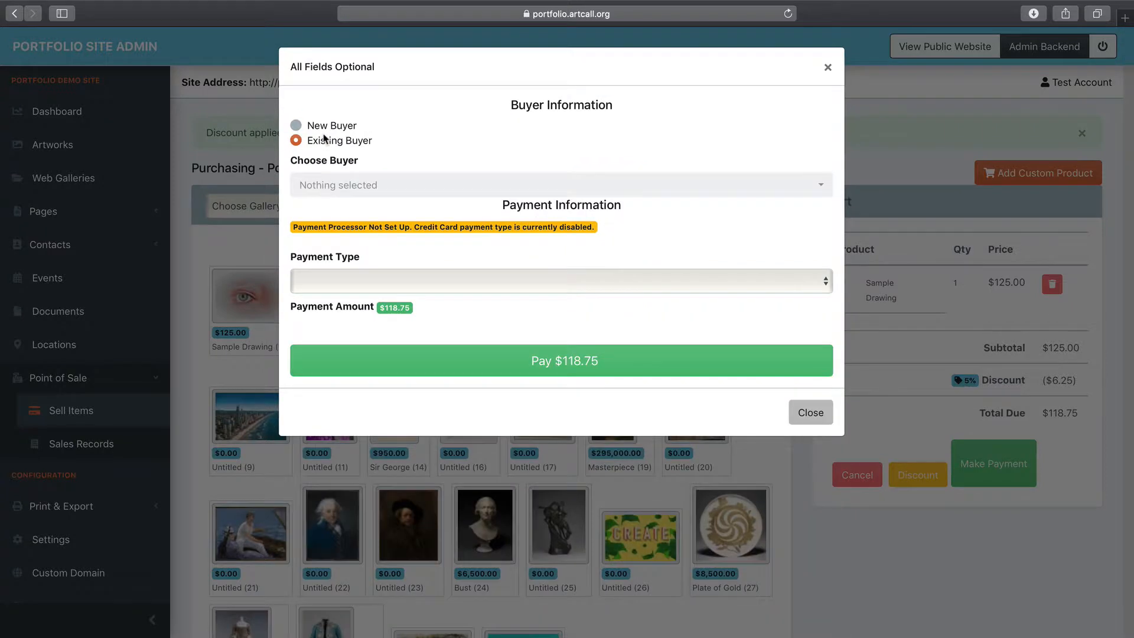
left_click(346, 185)
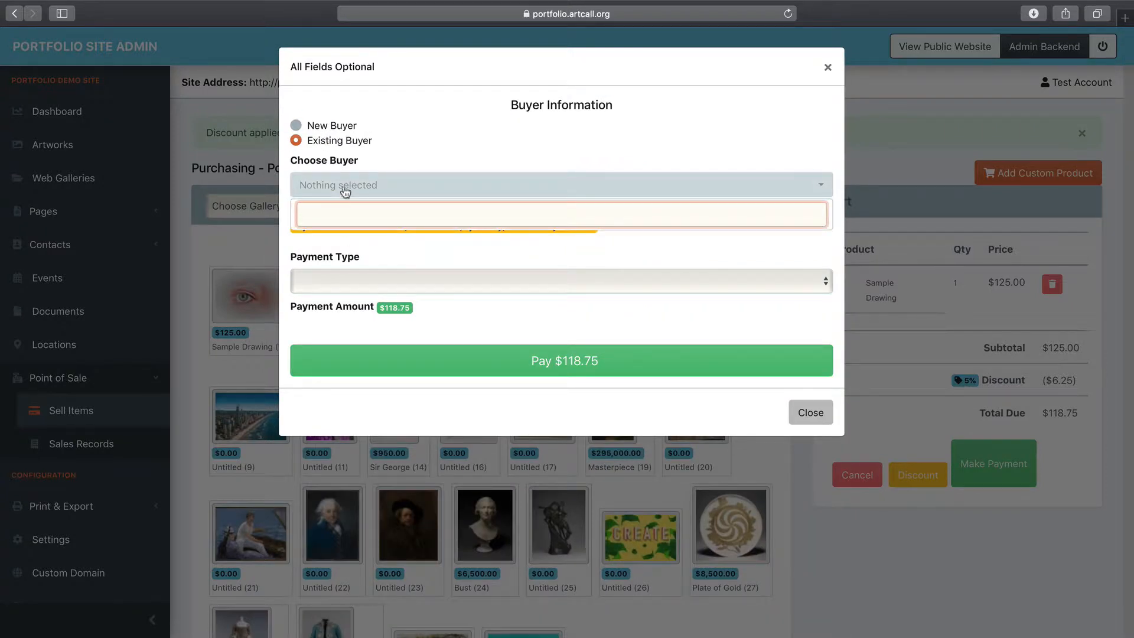
left_click(343, 184)
left_click(345, 188)
left_click(344, 186)
left_click(330, 125)
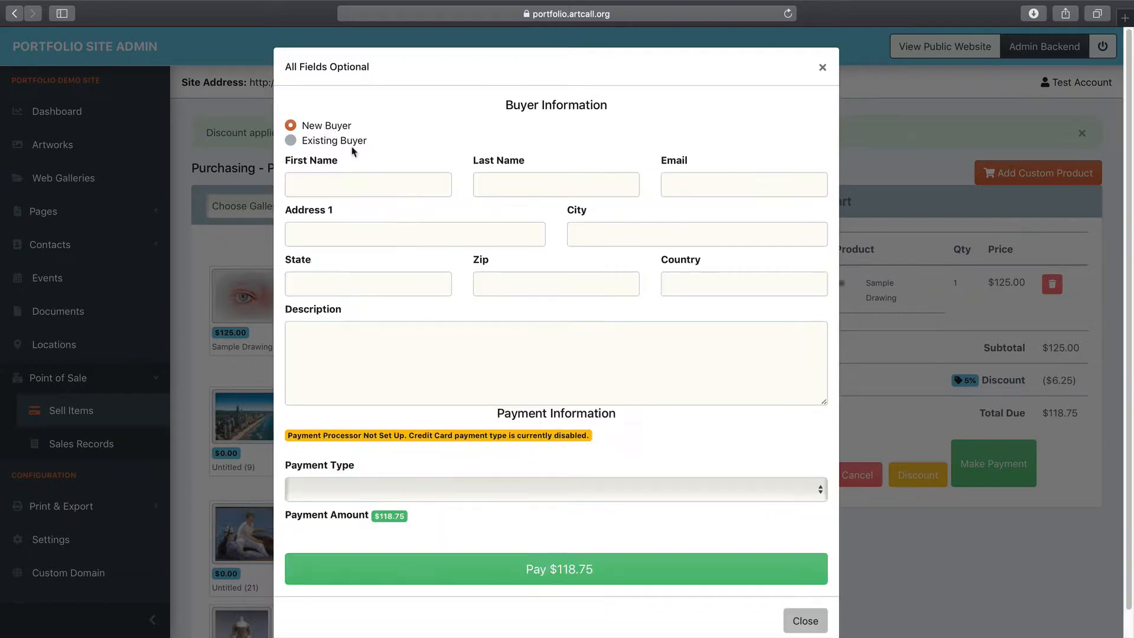
left_click(381, 190)
Enter the buyer's first name and e-mail address
type("Test")
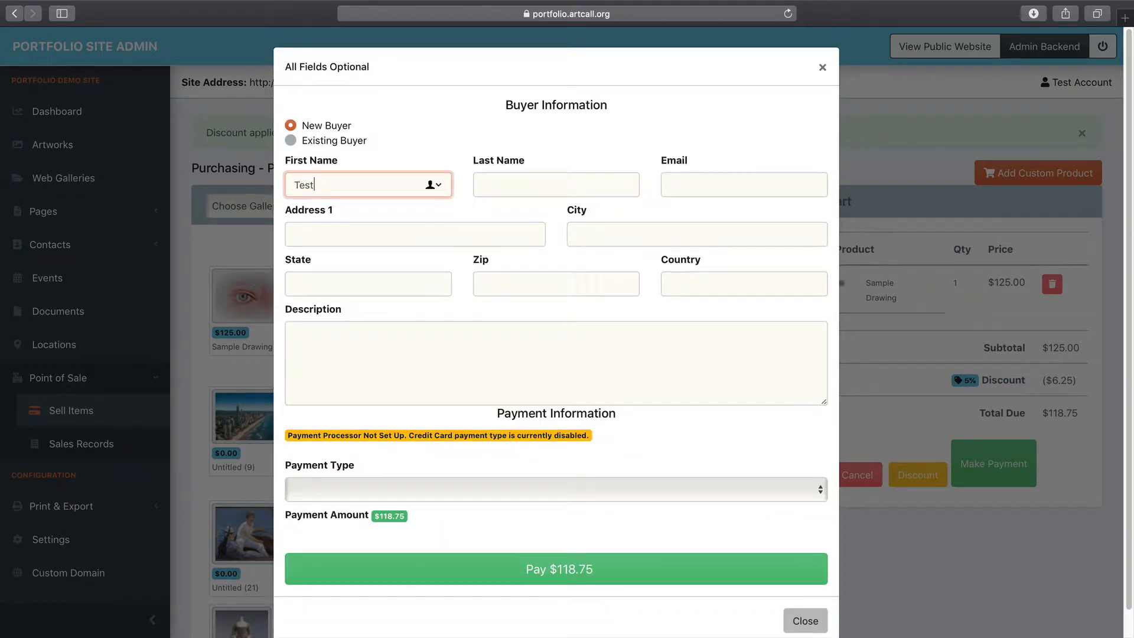
key("Tab")
key("Tab")
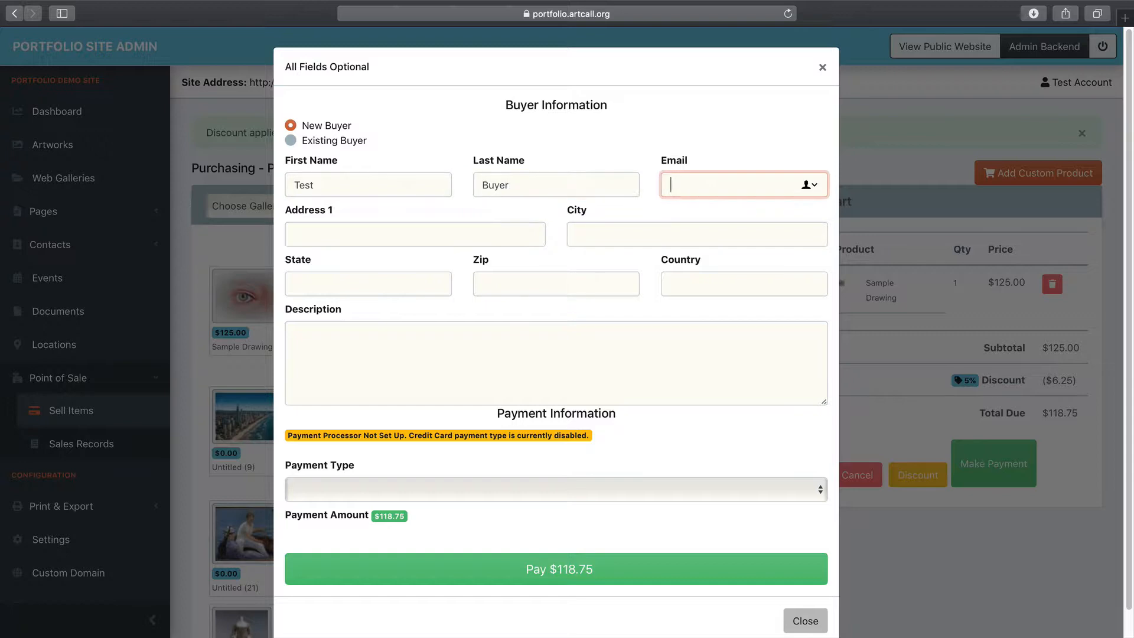
type("tes")
key("Tab")
Fill in the buyer's street address, city, zip code and country
type("55")
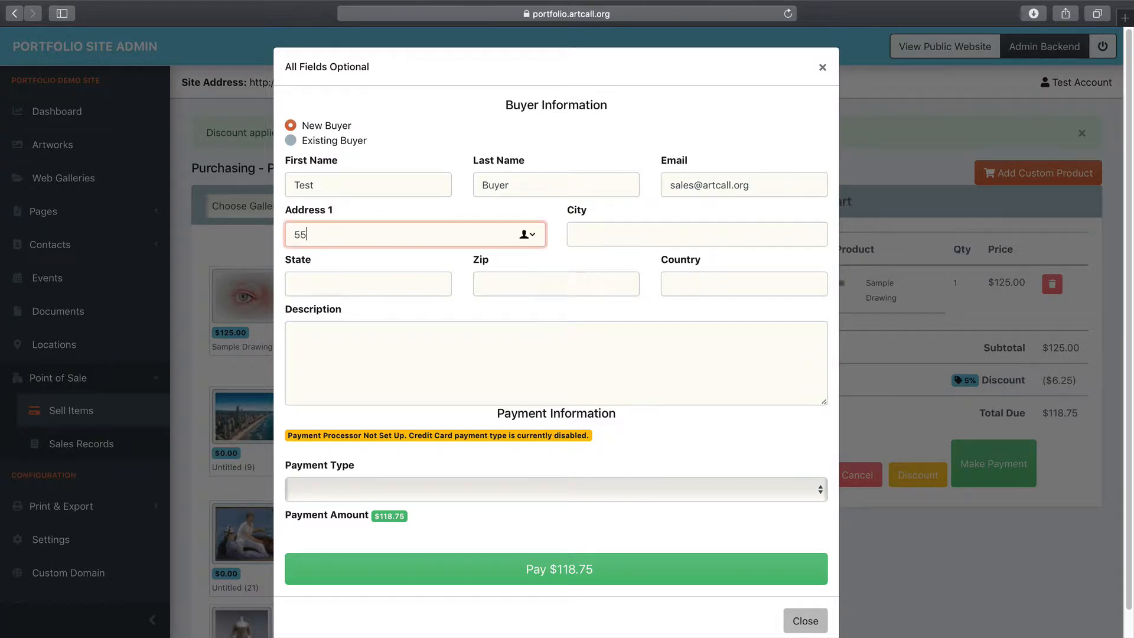
type("5 Stre")
key("Tab")
type("New ")
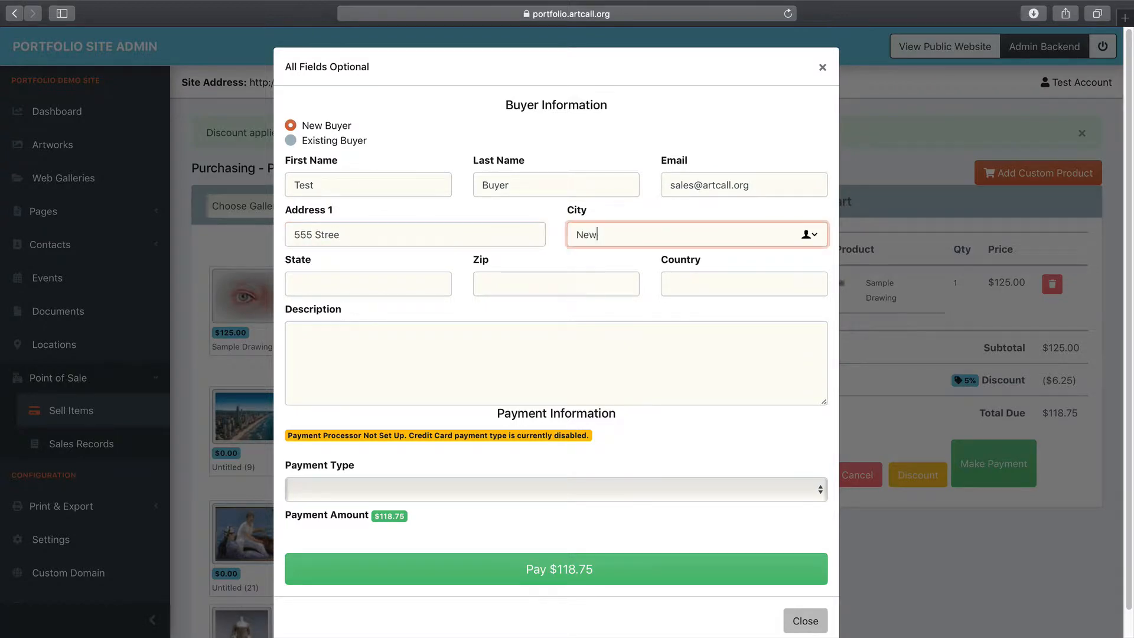
type("York")
key("Tab")
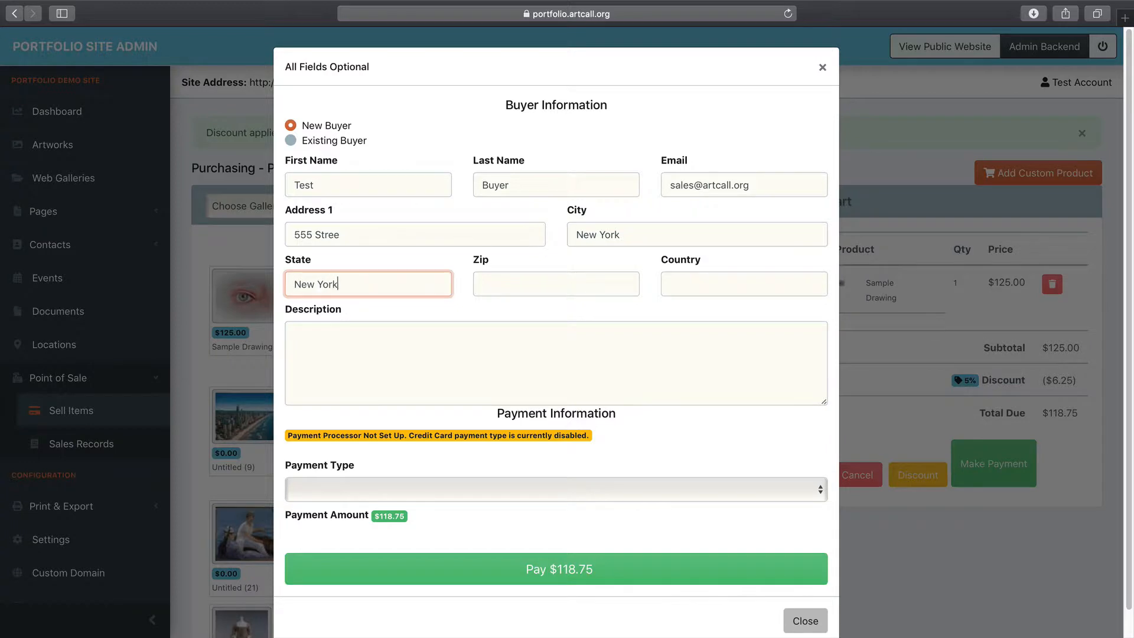
key("Tab")
type("5555")
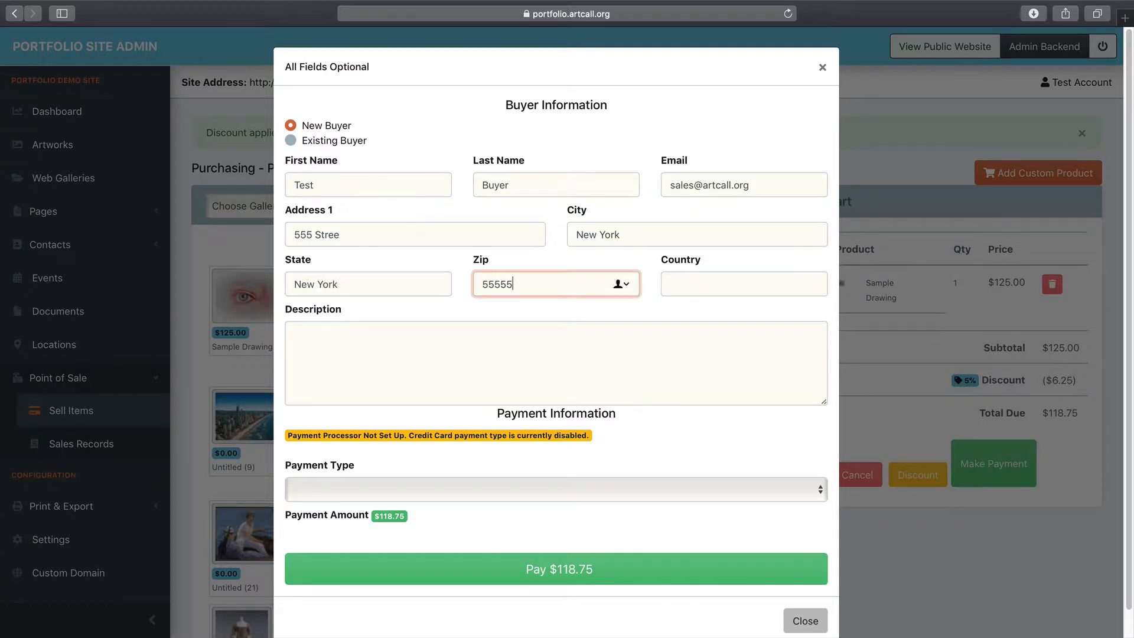
left_click(688, 278)
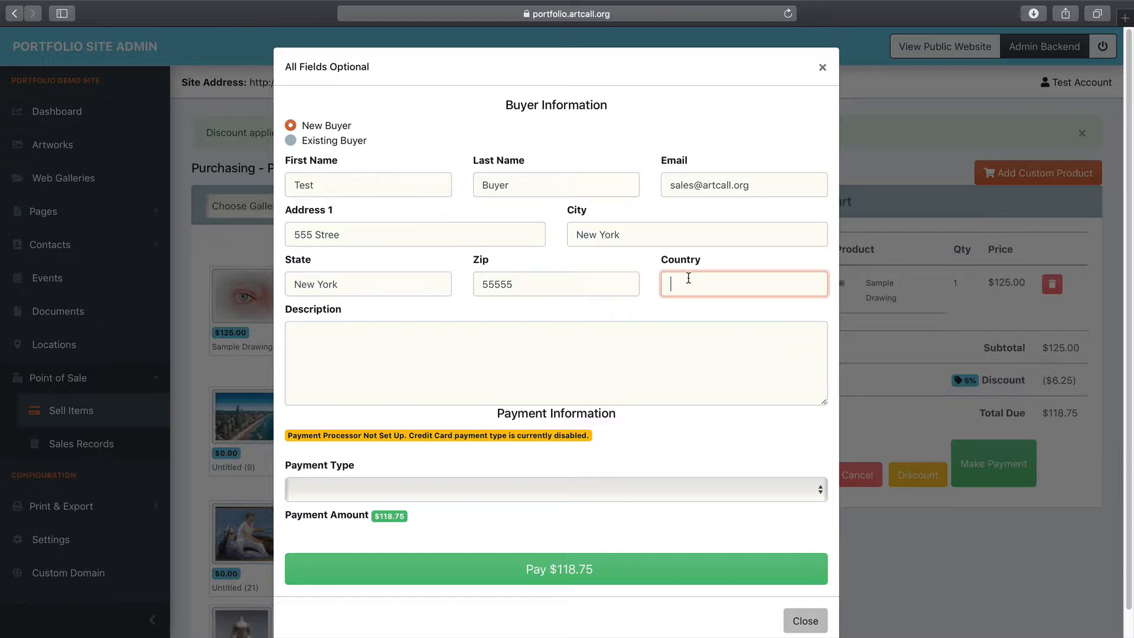
type("USA")
left_click_drag(757, 185, 636, 185)
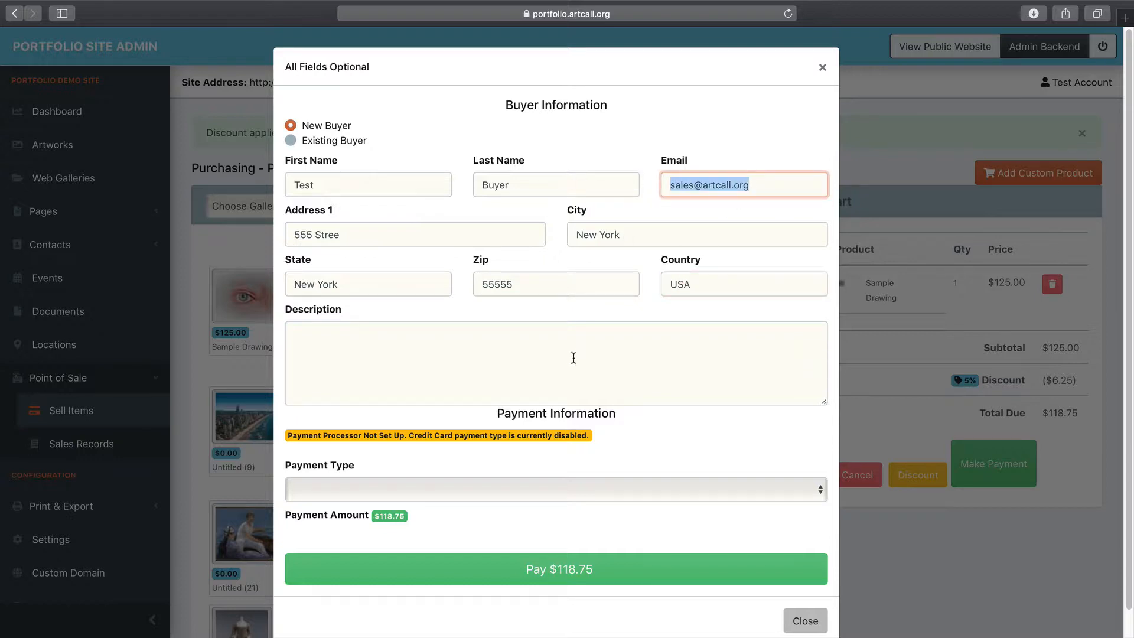
scroll(567, 354, "down", 2)
left_click(474, 342)
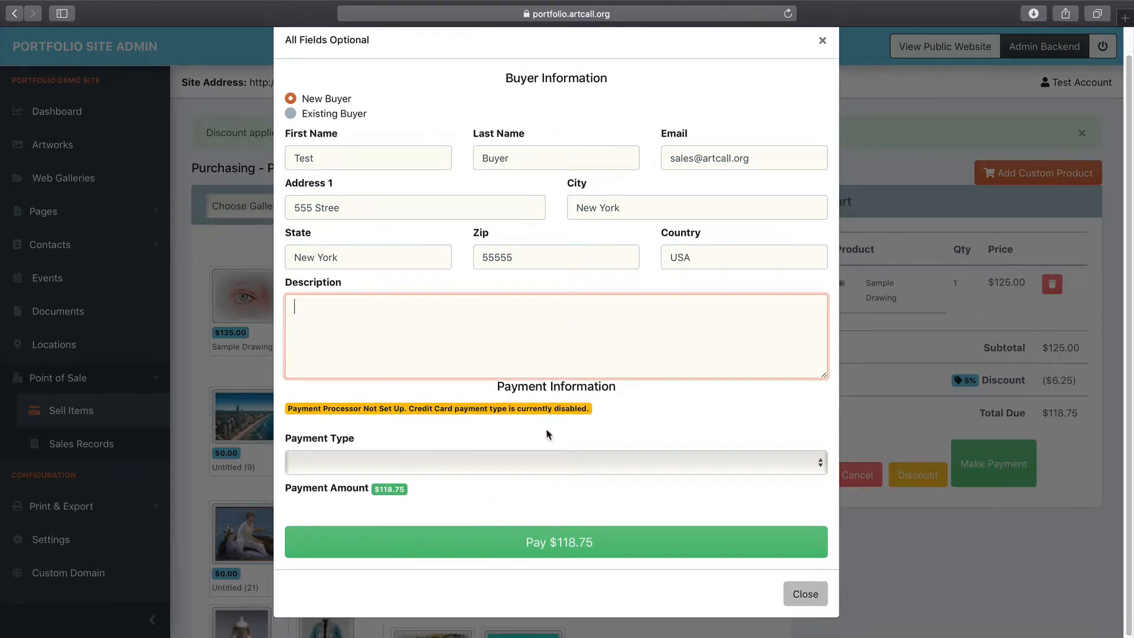
Set the payment type to Cash and submit the $118.75 payment
left_click_drag(289, 408, 322, 409)
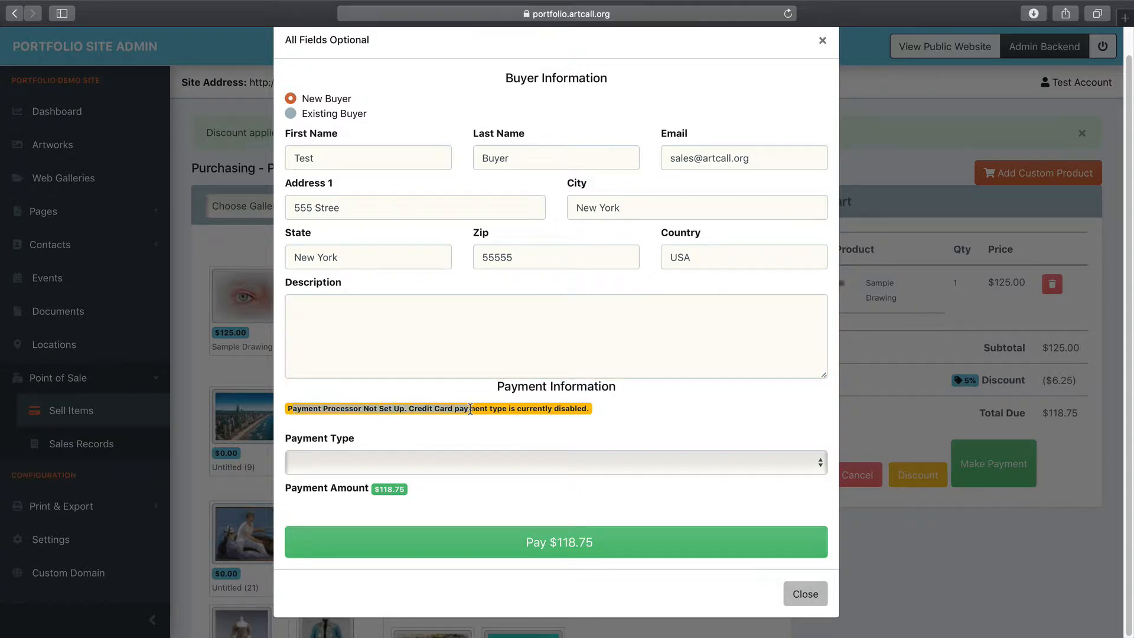
left_click(408, 462)
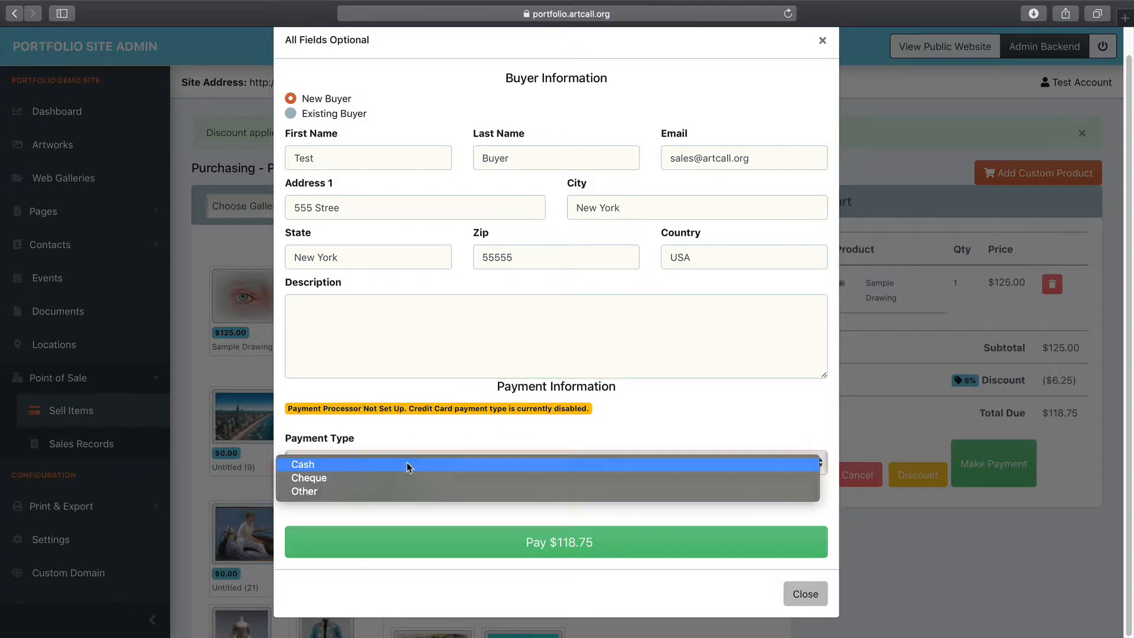
left_click(319, 491)
left_click(329, 463)
left_click(331, 451)
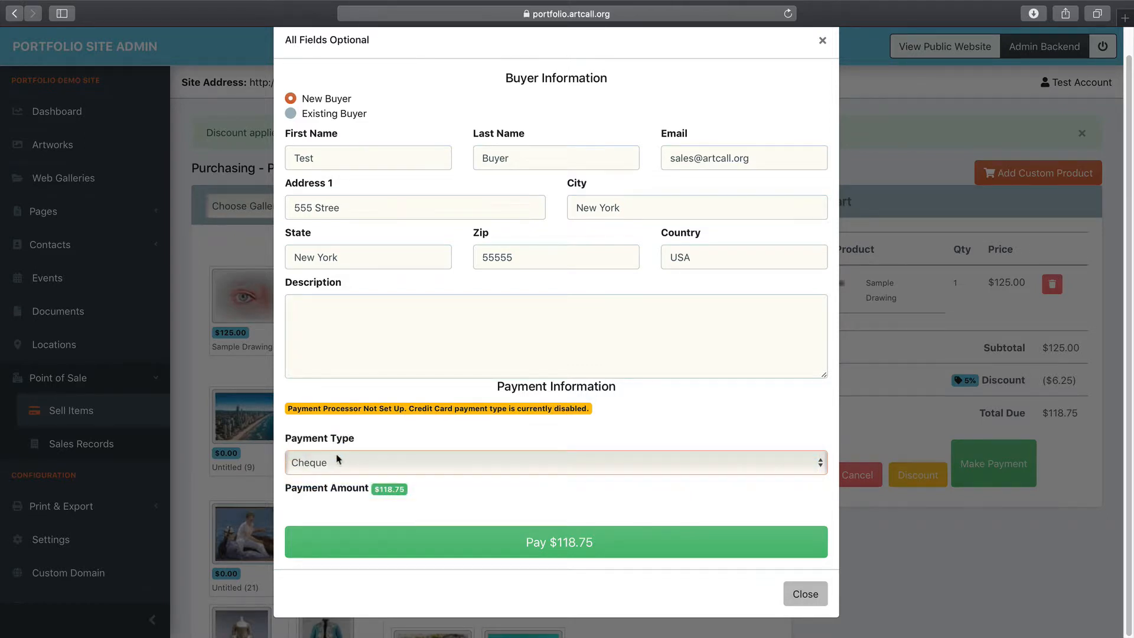
left_click(341, 462)
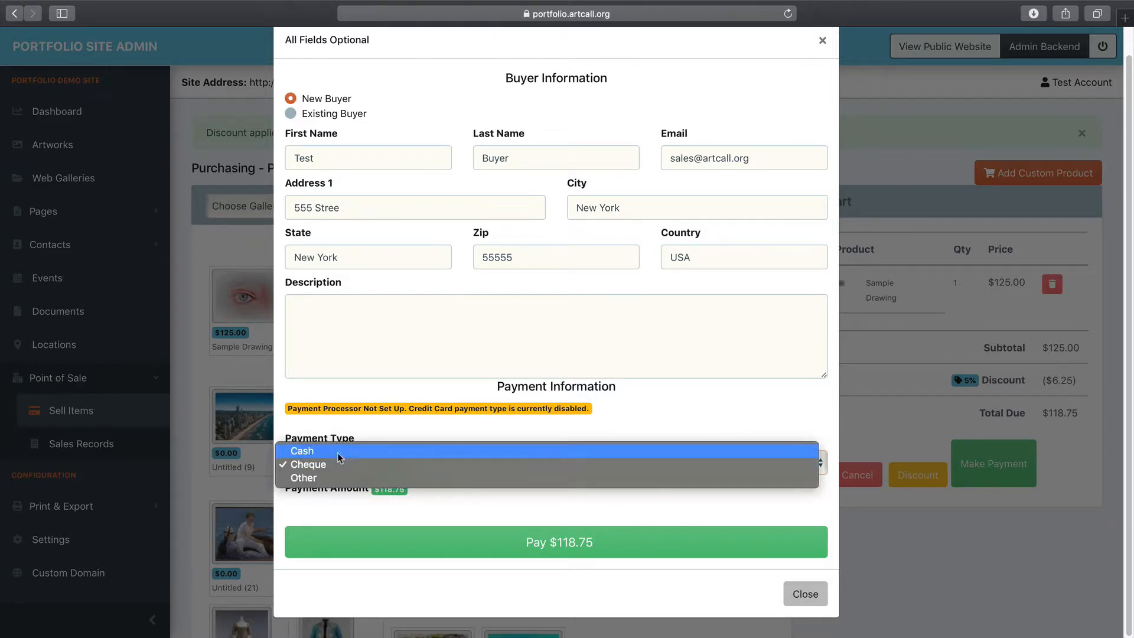
left_click(339, 452)
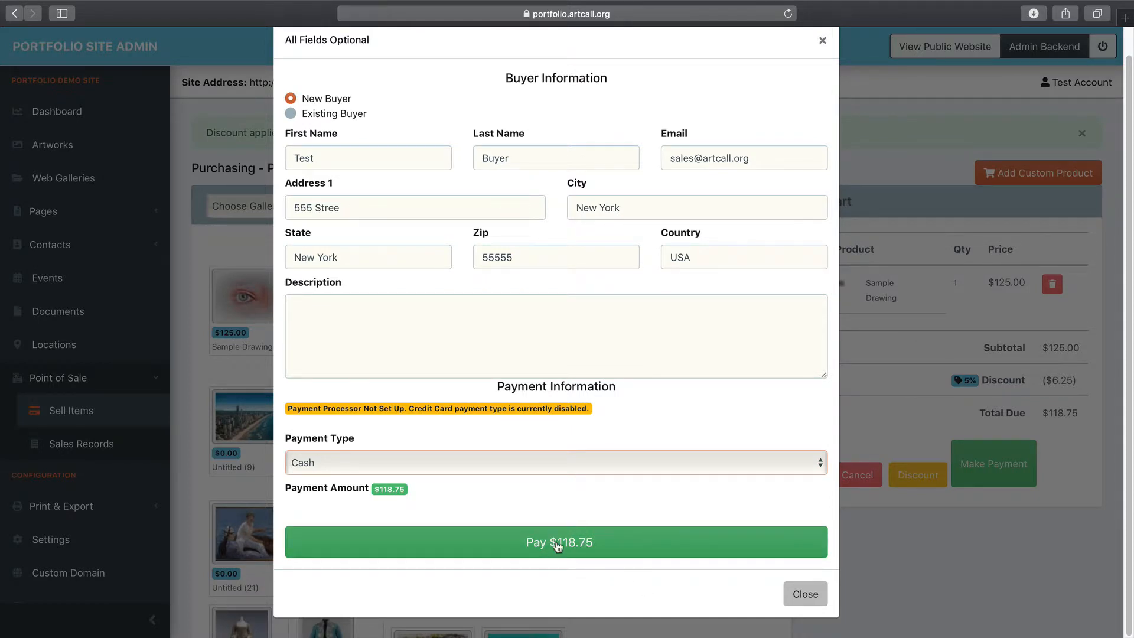
left_click(350, 465)
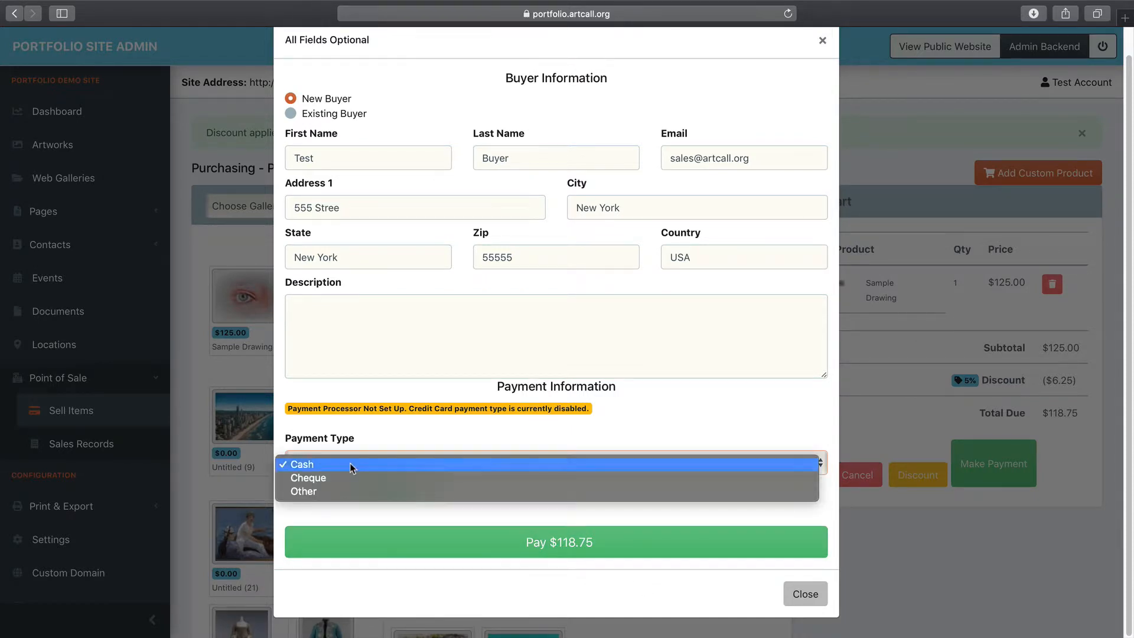
left_click(350, 464)
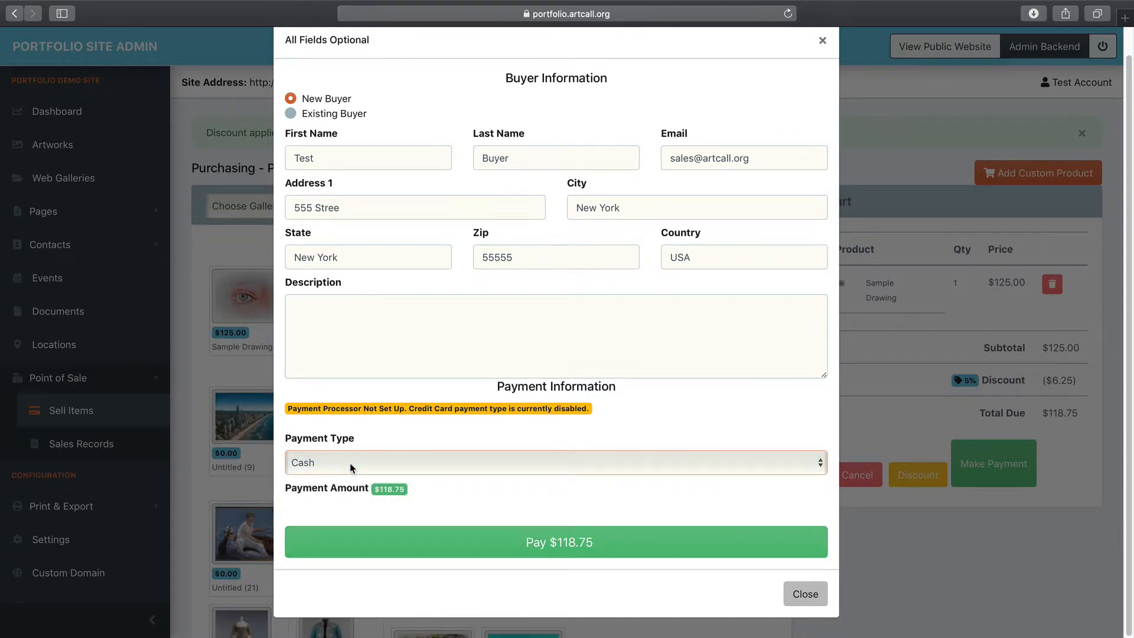
left_click(568, 549)
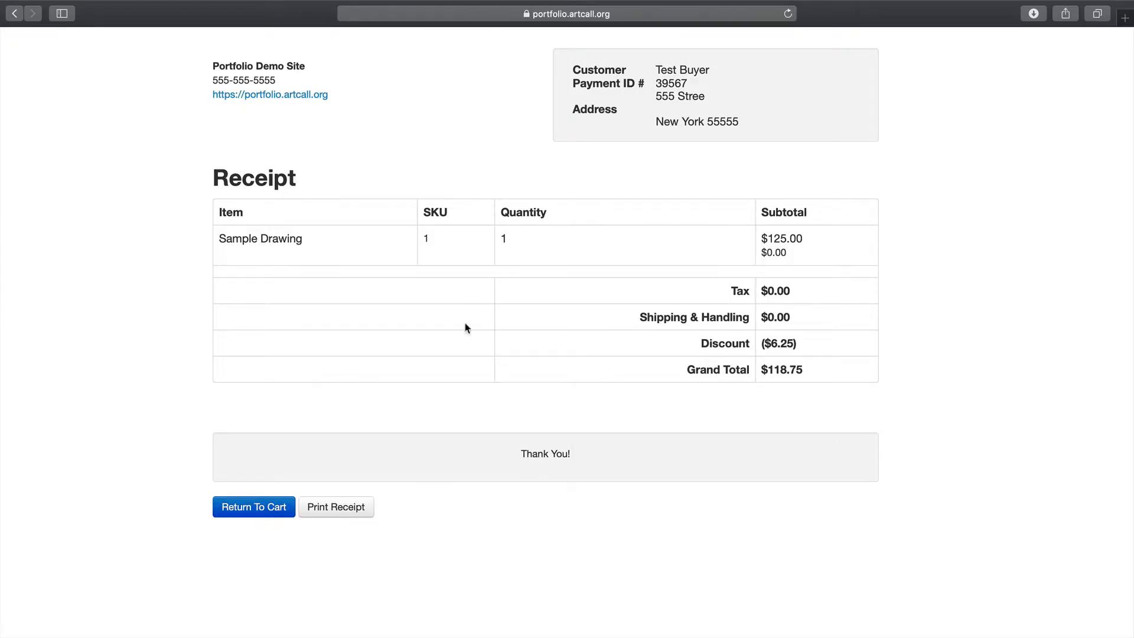
Open the receipt print dialog, cancel it, and return to the empty cart
left_click(338, 509)
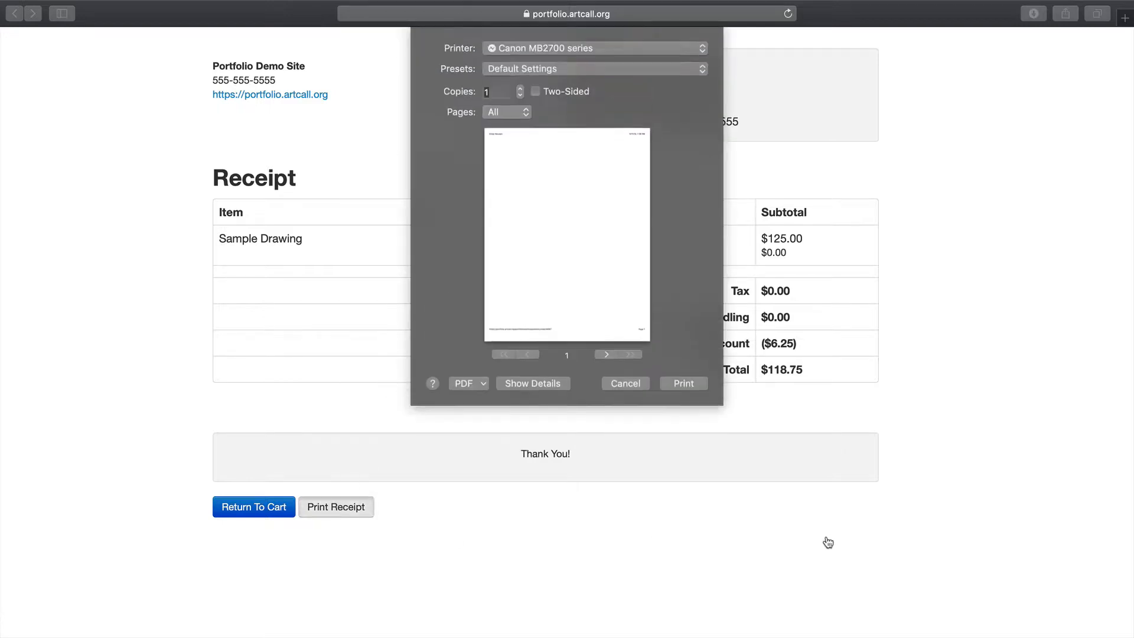
left_click(623, 384)
left_click(268, 508)
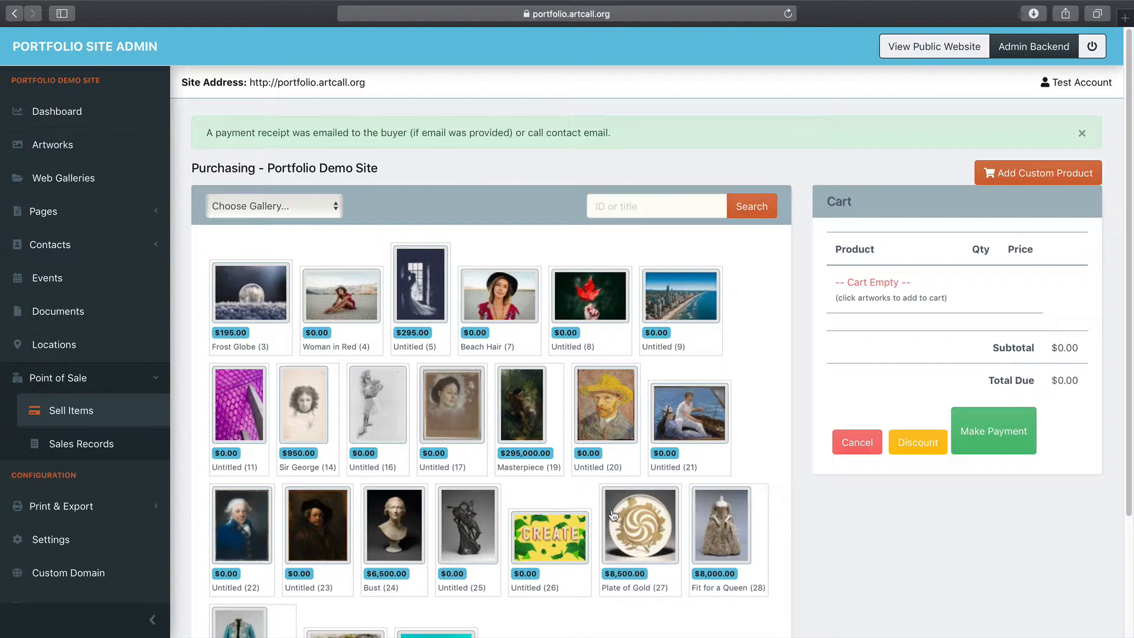
Filter the purchasing grid to the Pastel gallery's artworks
left_click(270, 208)
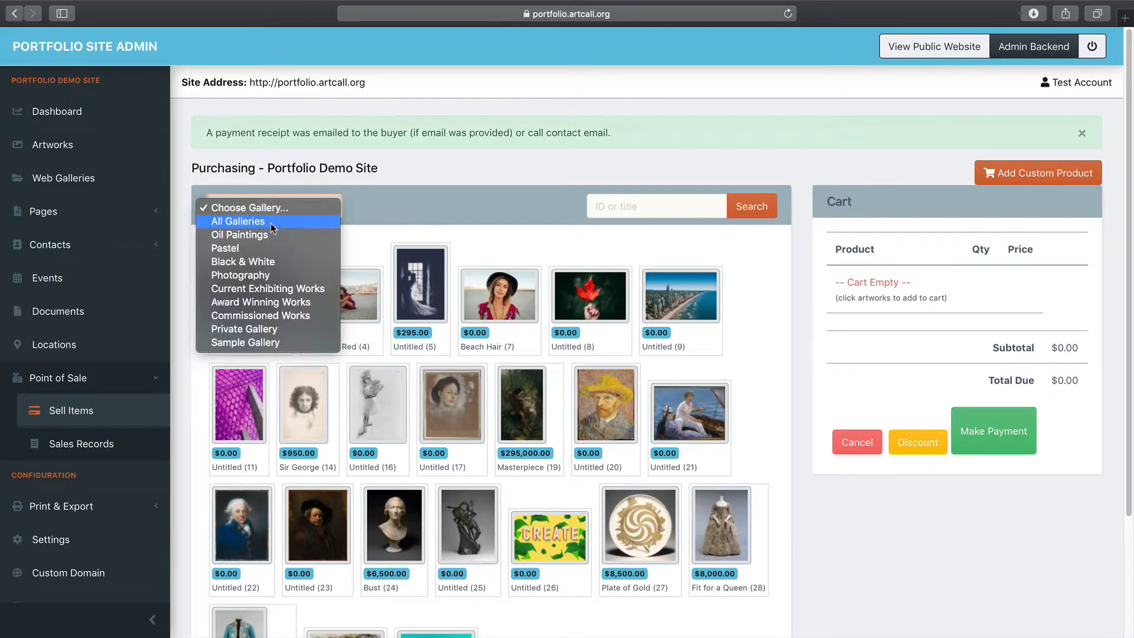
left_click(268, 245)
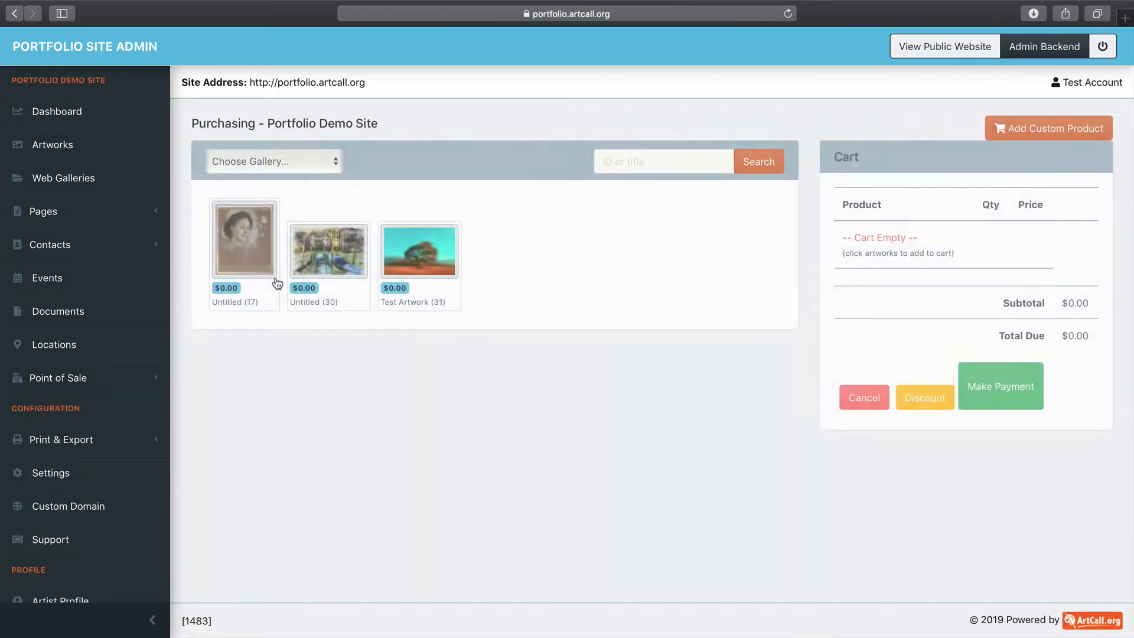
left_click(271, 164)
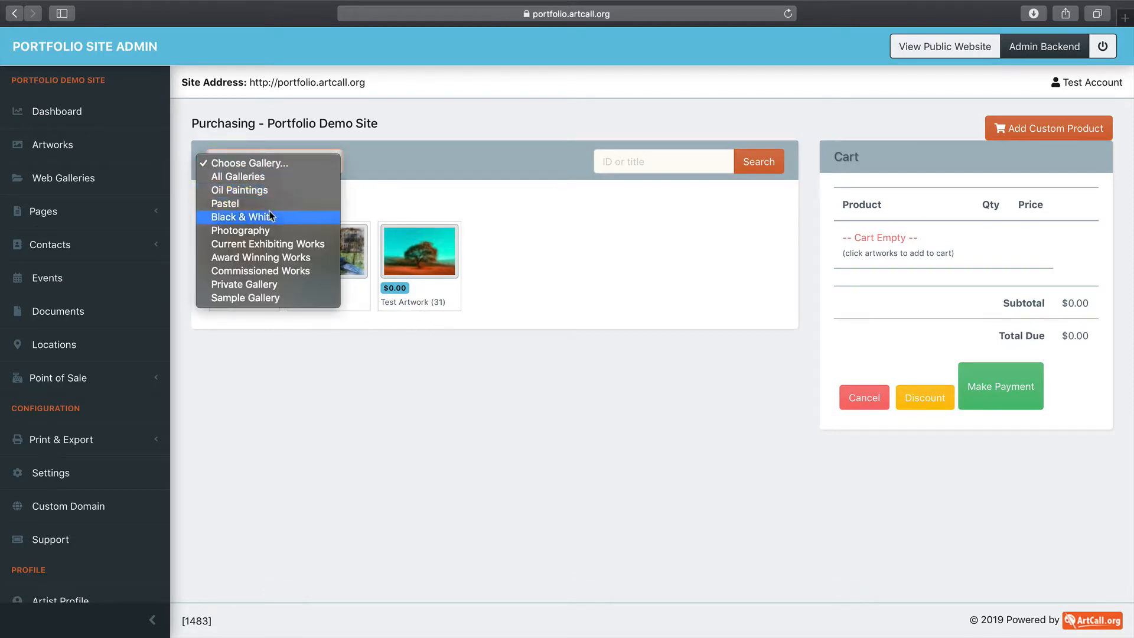
left_click(514, 240)
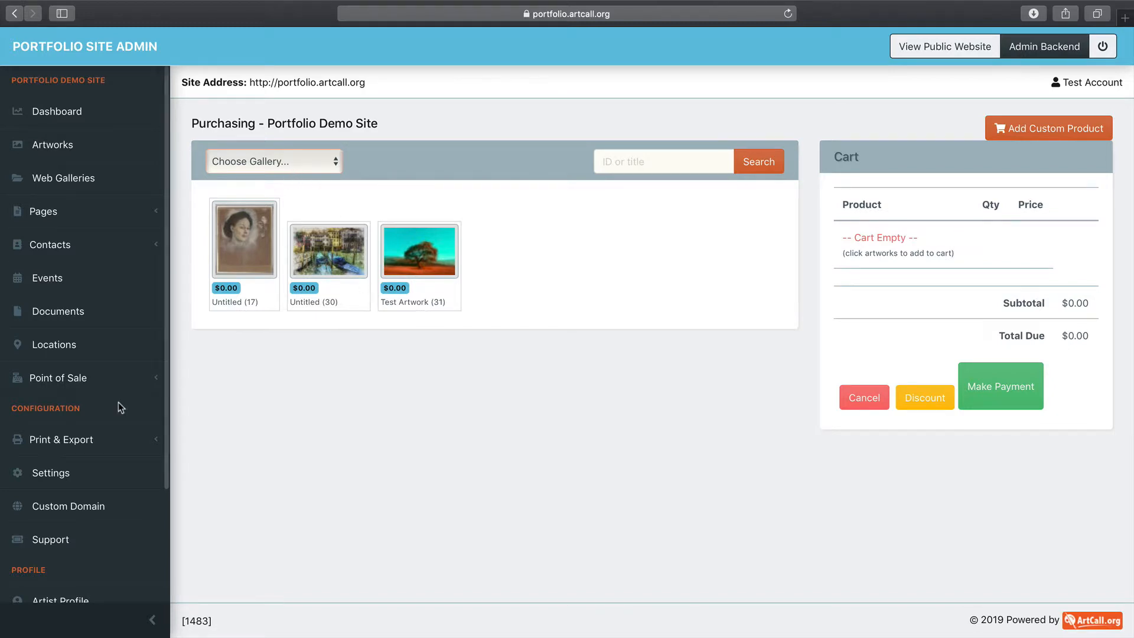
Open Sales Records, view the cash sale's receipt, then go back to Sell Items
left_click(109, 378)
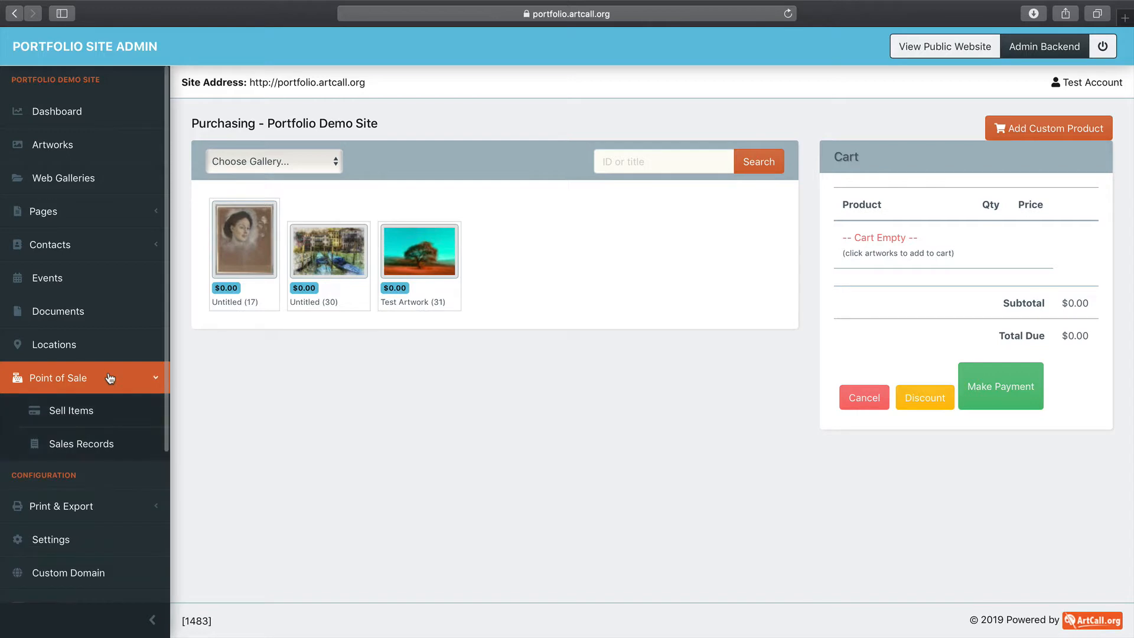
left_click(88, 446)
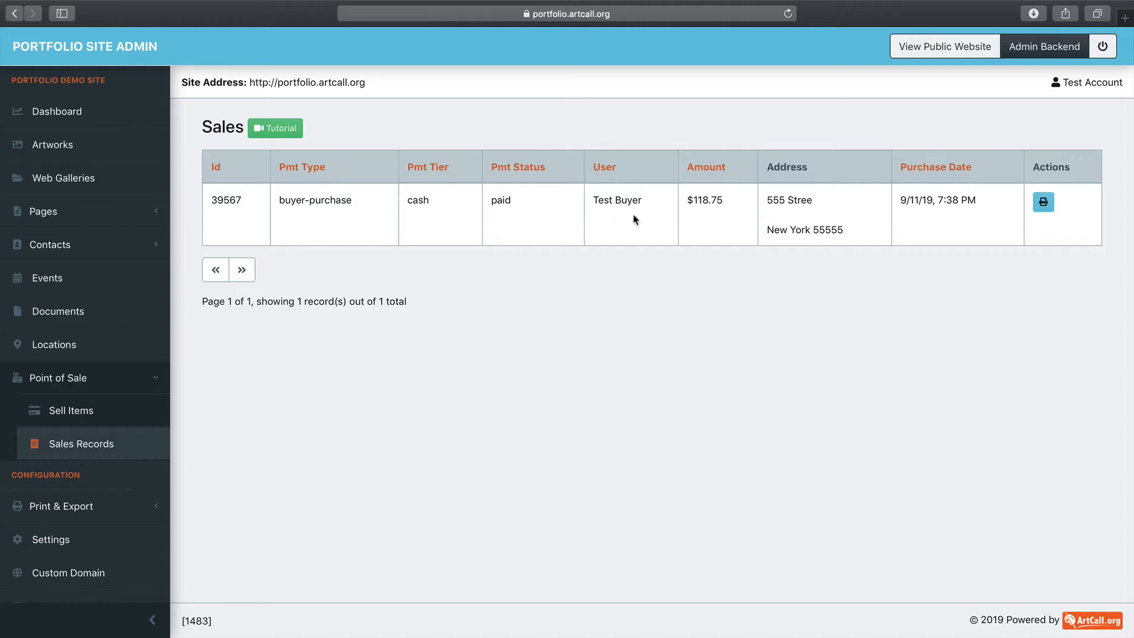
left_click_drag(212, 199, 862, 206)
left_click(862, 206)
left_click(1043, 203)
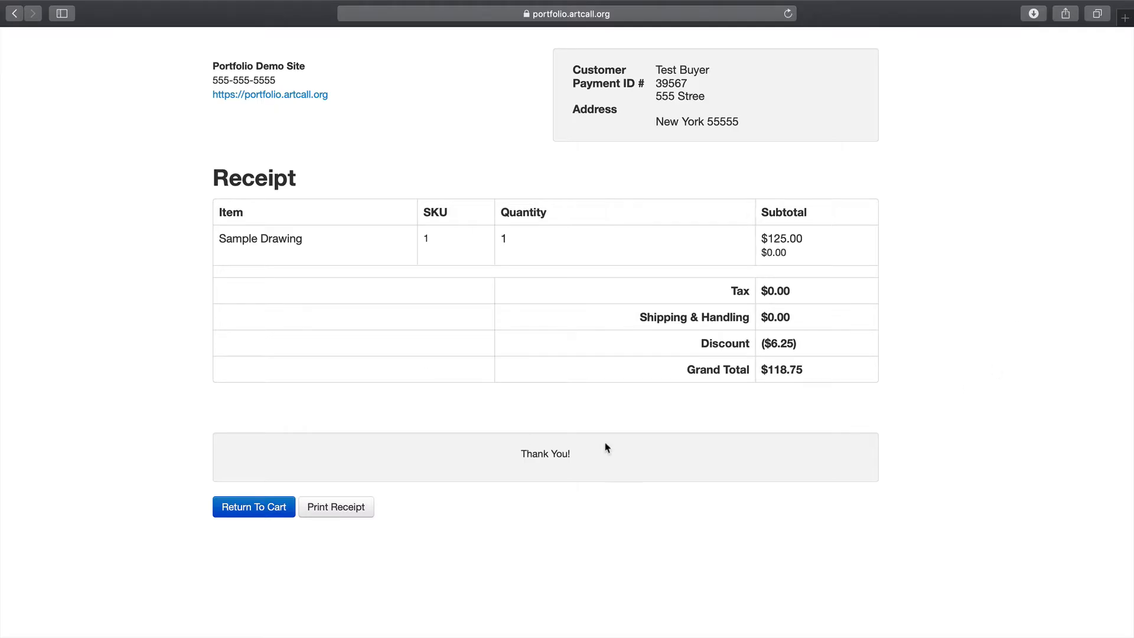
left_click(15, 13)
left_click(68, 411)
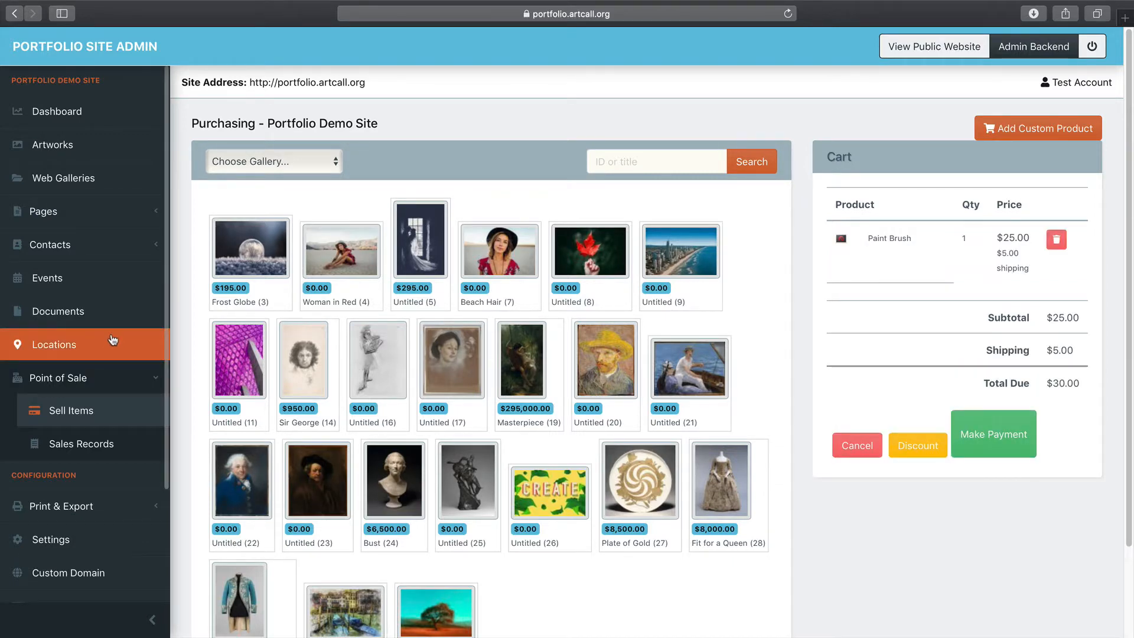
Confirm Sample Drawing shows as sold in the artworks list, then view the public portfolio site
left_click(93, 162)
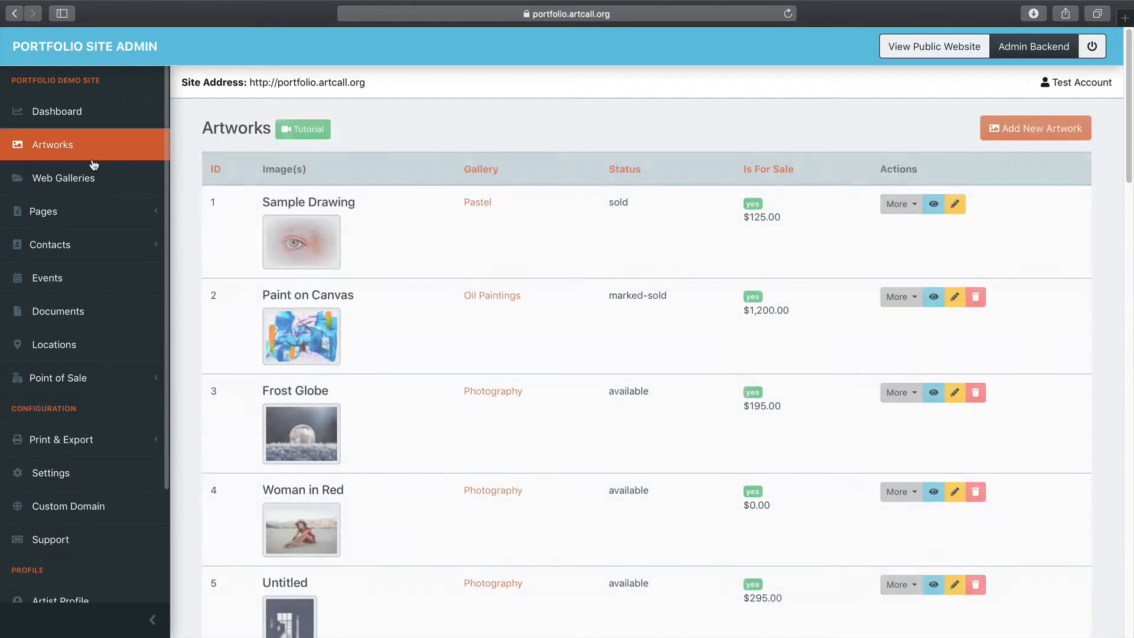
left_click_drag(260, 202, 368, 241)
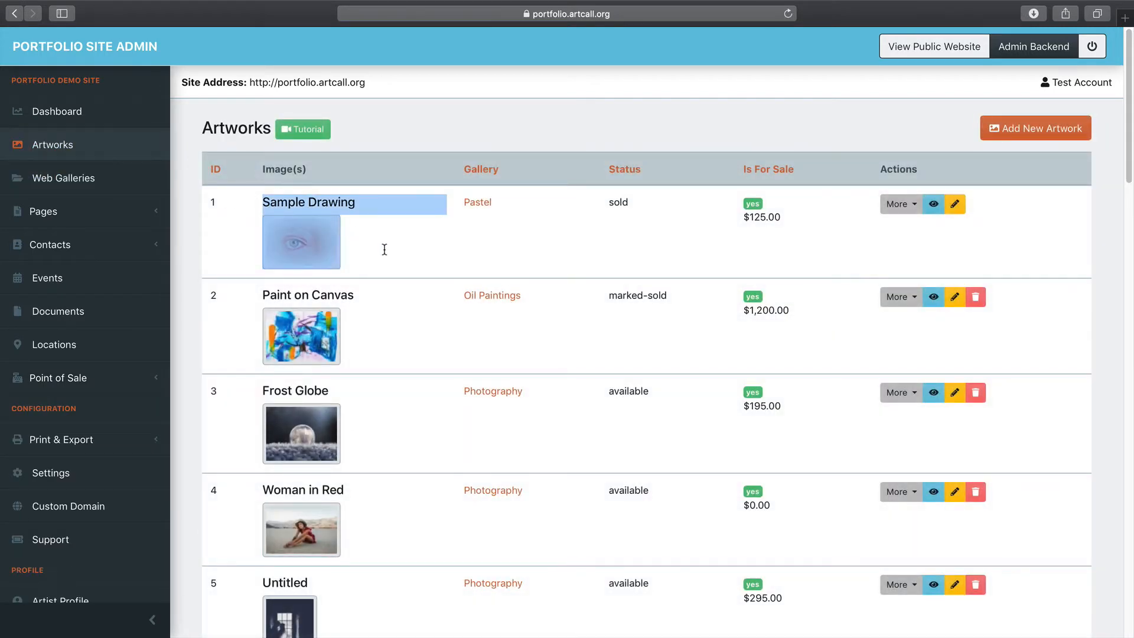
left_click(384, 250)
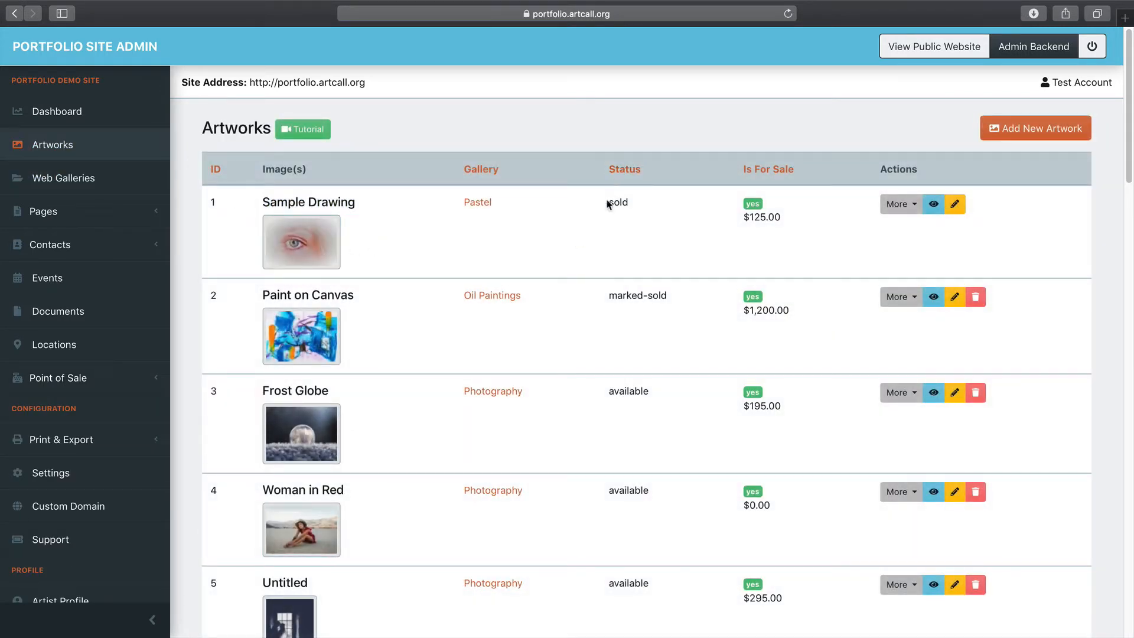
left_click_drag(609, 202, 629, 203)
left_click(933, 47)
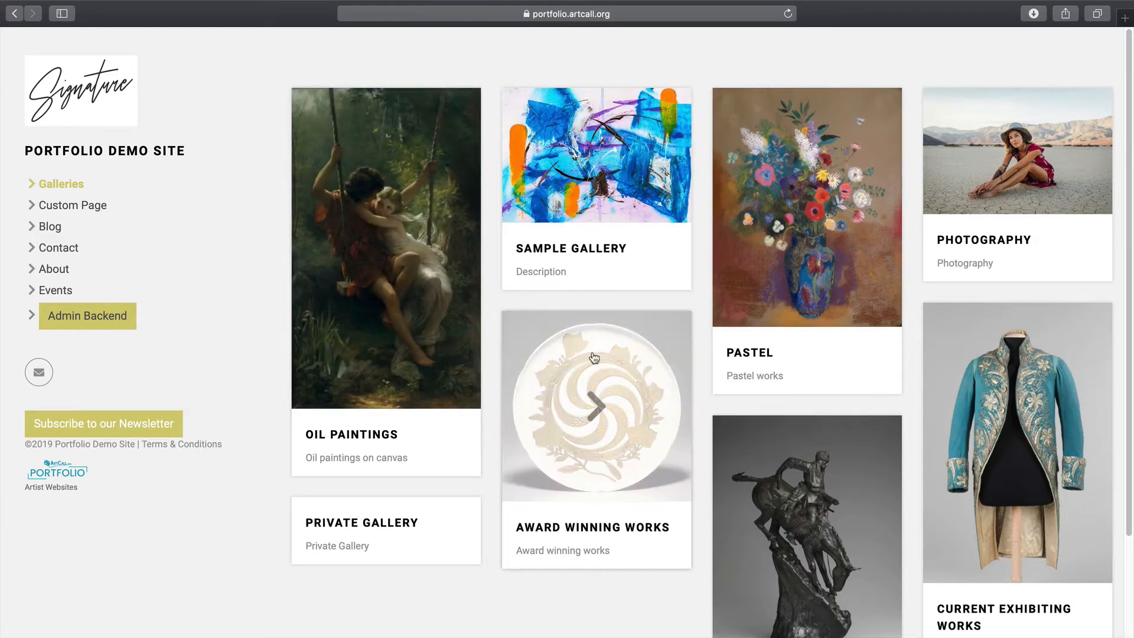
Open the public Pastel gallery to see Sample Drawing marked SOLD
left_click(809, 279)
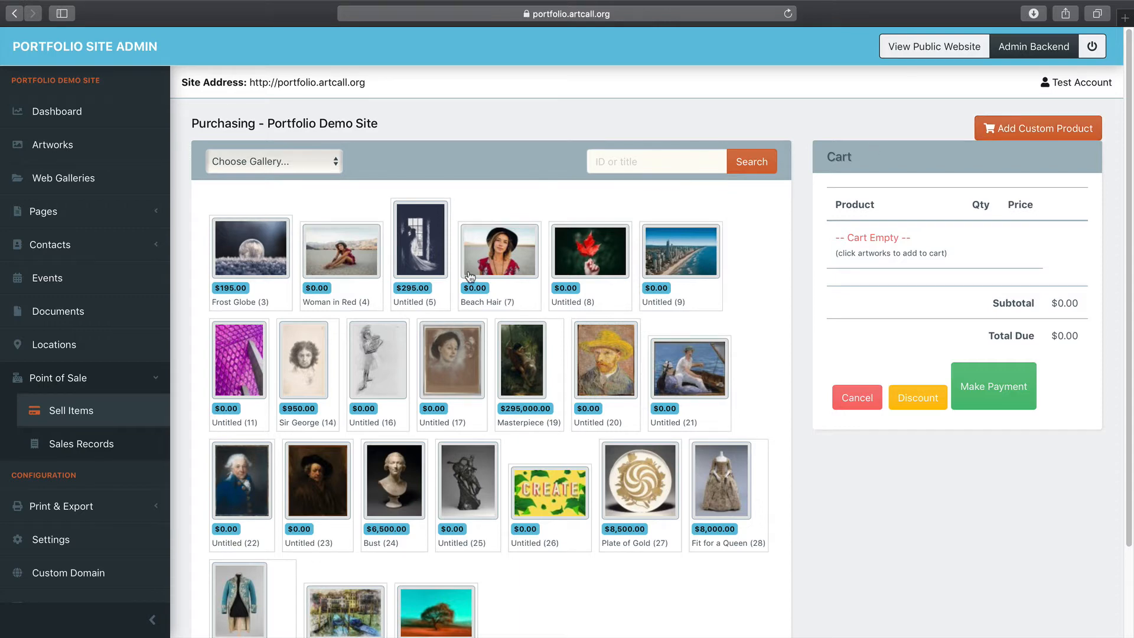
Add a custom 'Paint Brush' product at $25 with $5 shipping and description 'Paint Brush' to the cart
left_click(1050, 130)
left_click(447, 159)
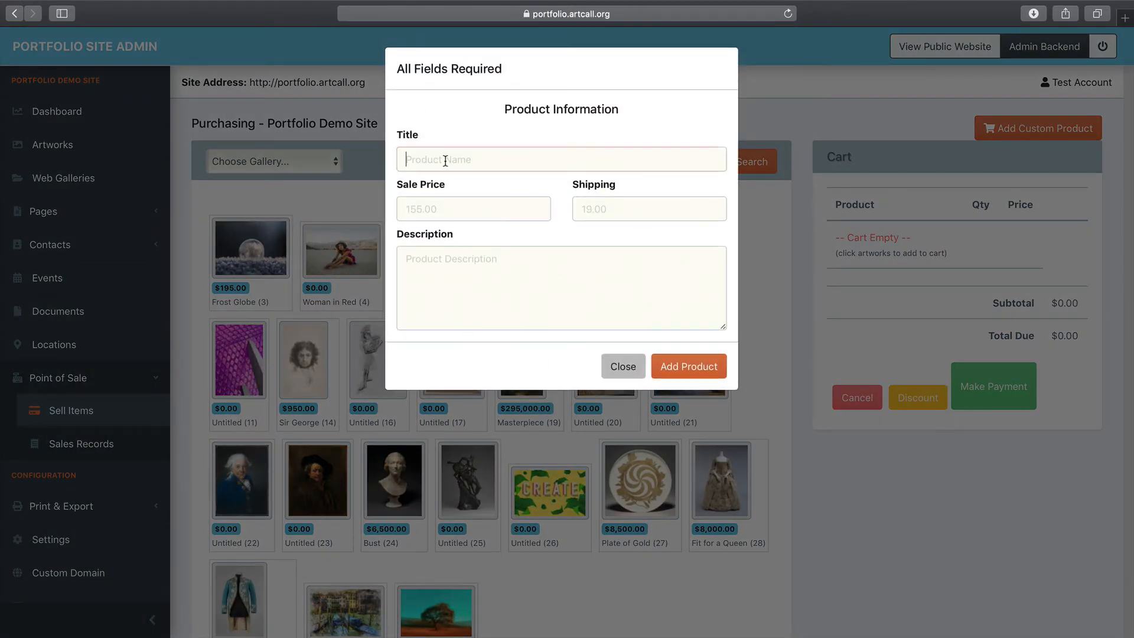
type("Paint ")
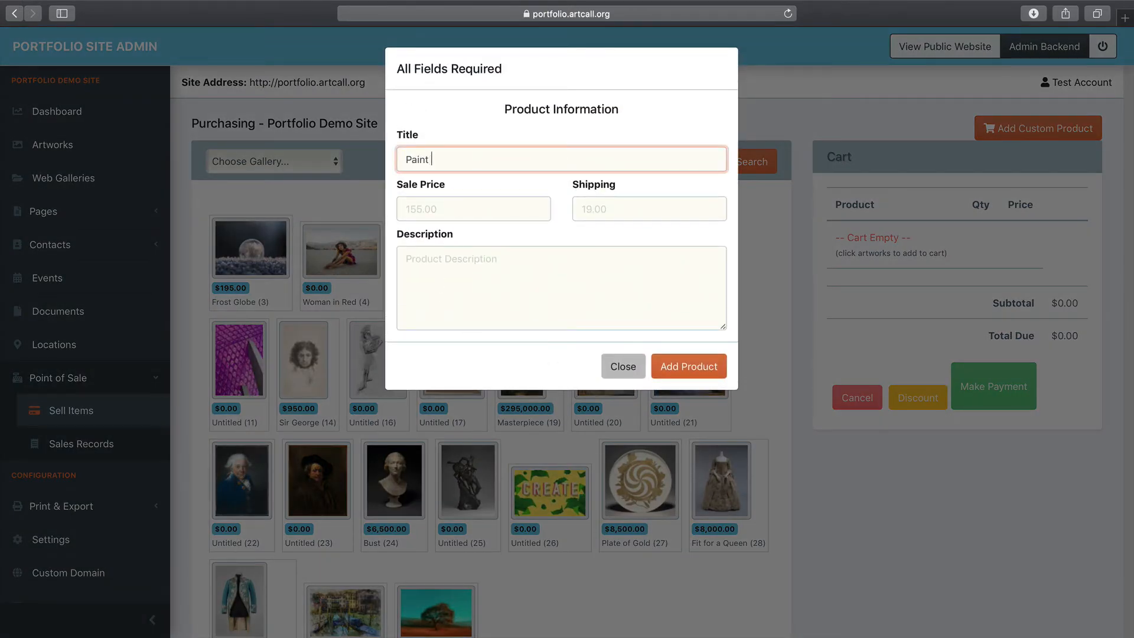
type("Brush")
key("Tab")
type("2")
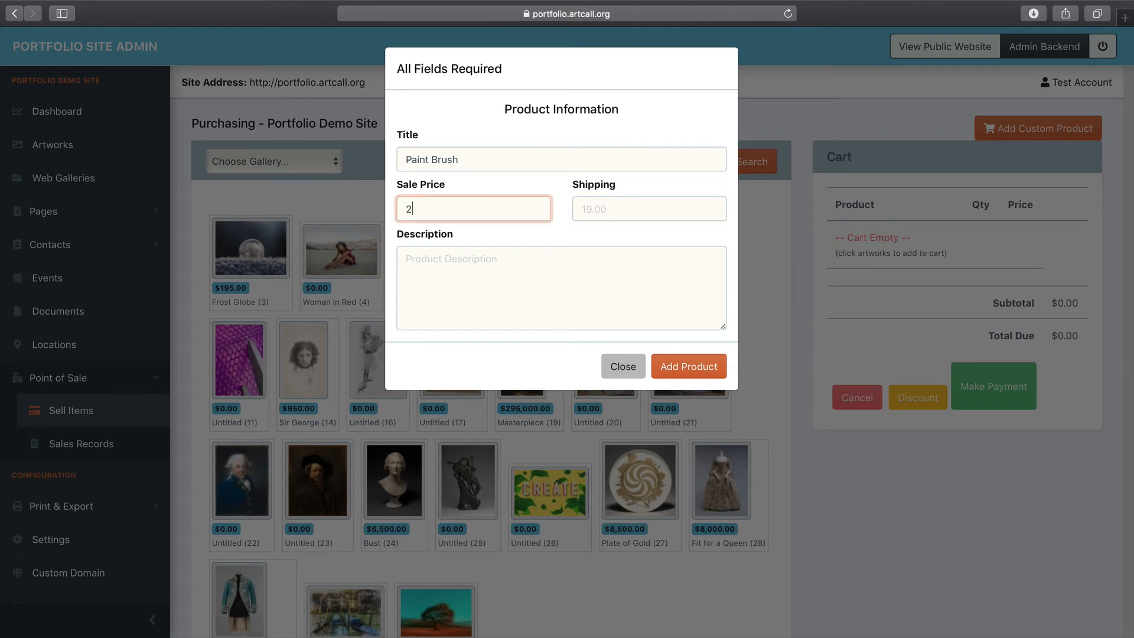
type("5")
key("Tab")
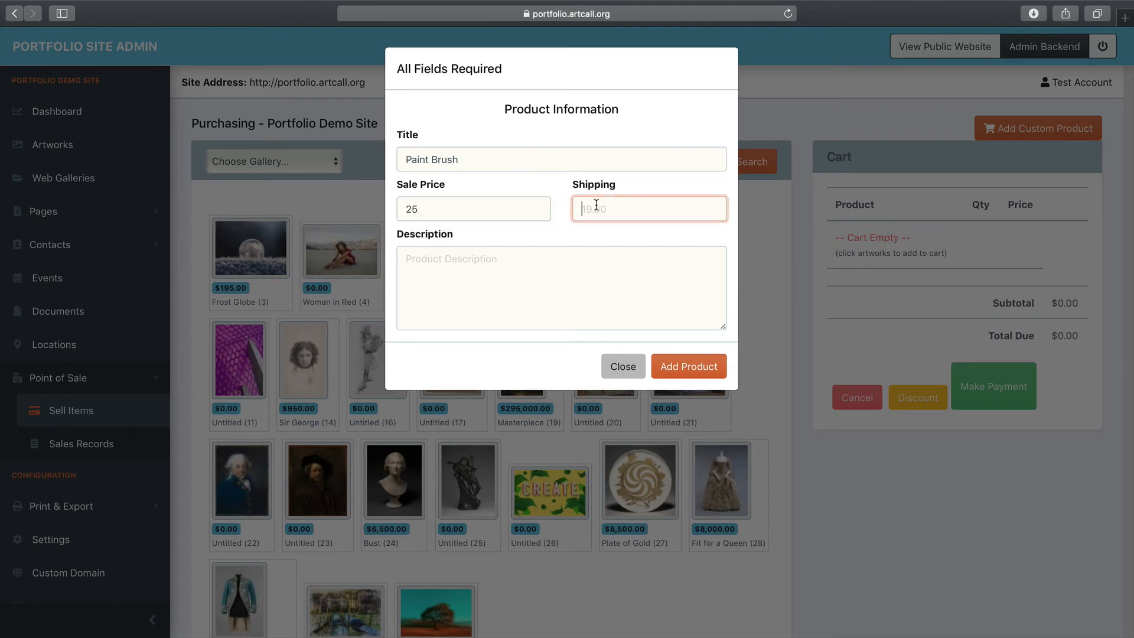
type("5")
left_click(509, 270)
type("P")
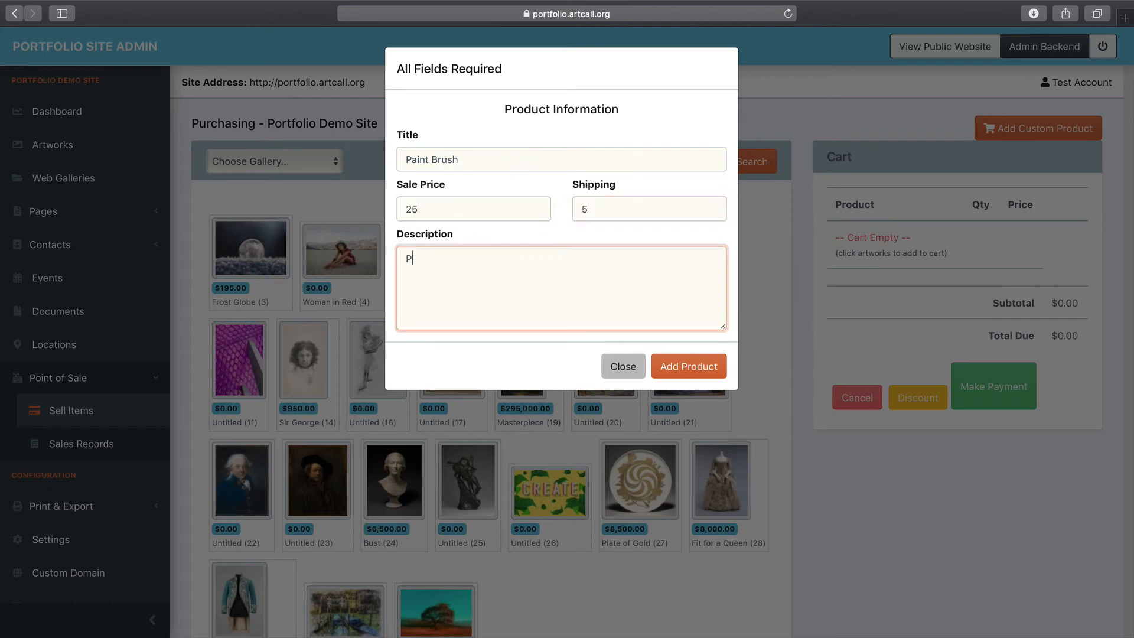
type("aint Brush")
left_click(672, 372)
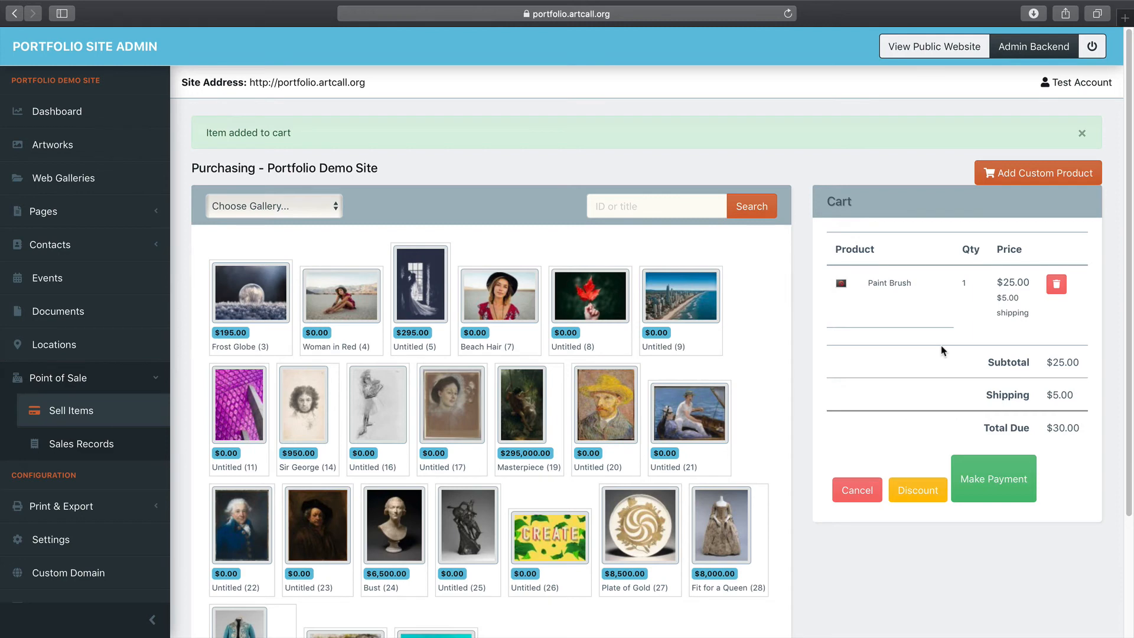
Open the $30.00 payment form, browse the existing buyers list, and settle on New Buyer
left_click(992, 486)
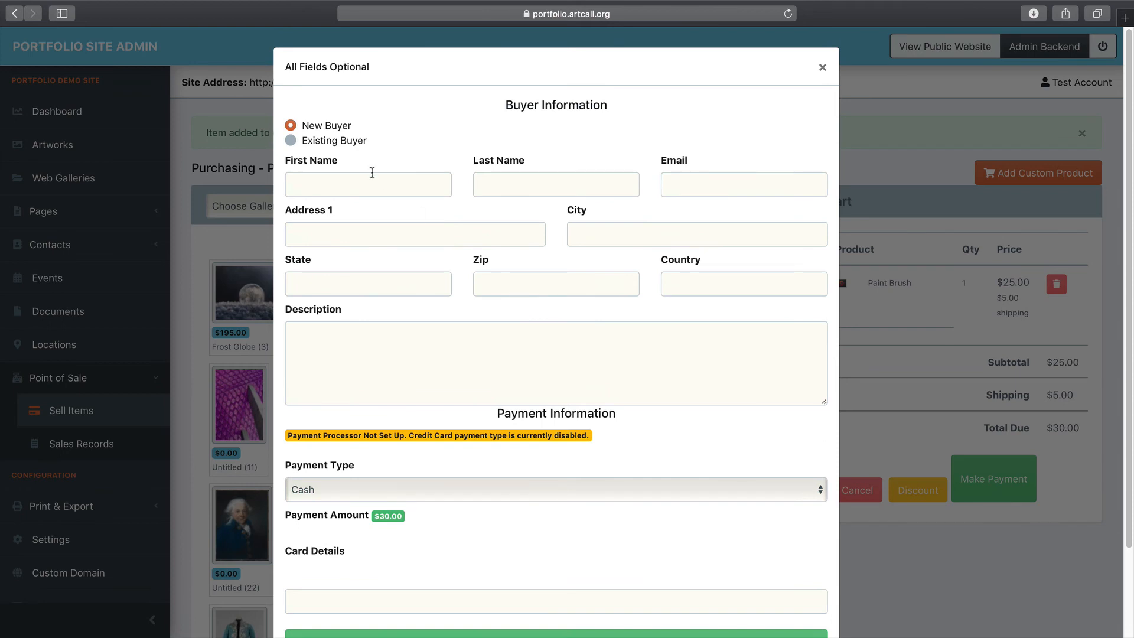
left_click(308, 142)
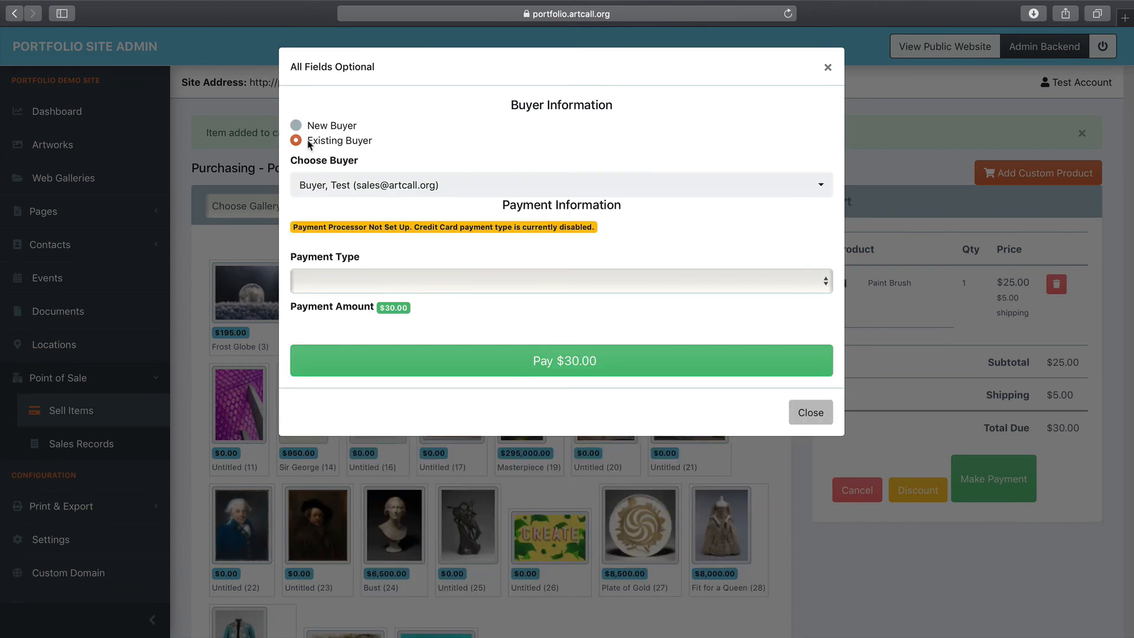
left_click(342, 186)
left_click(355, 188)
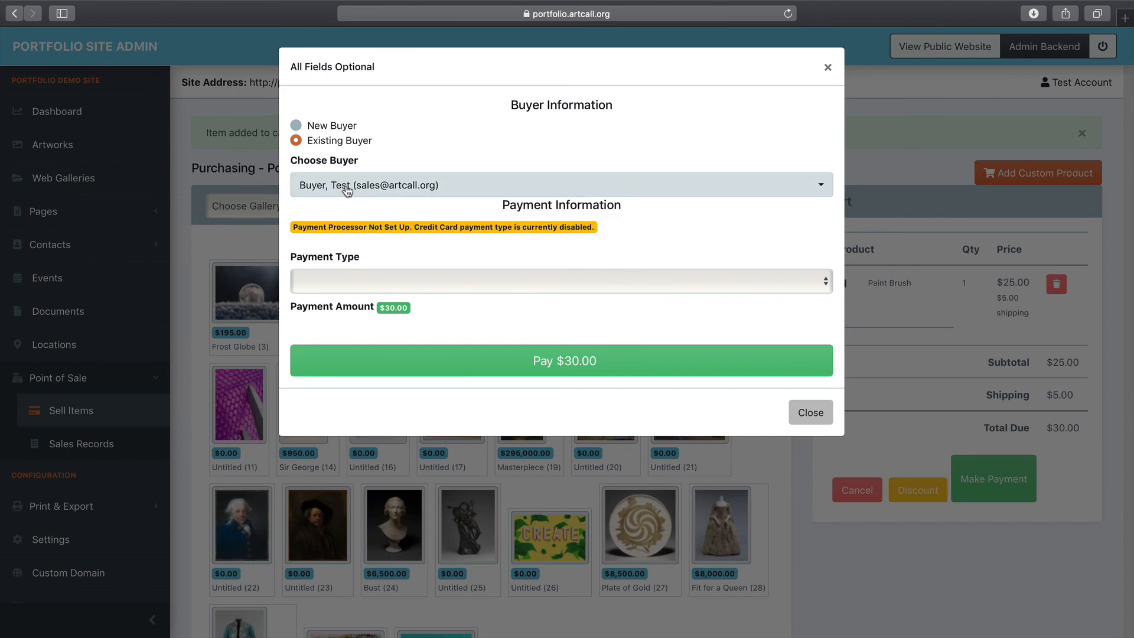
left_click(408, 192)
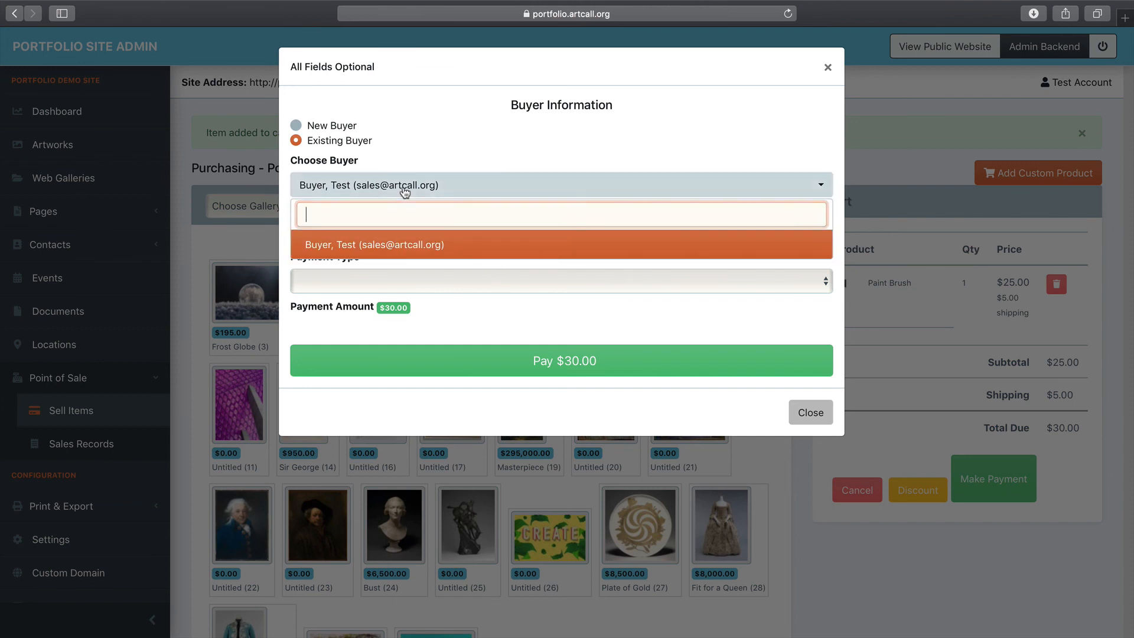
left_click(323, 129)
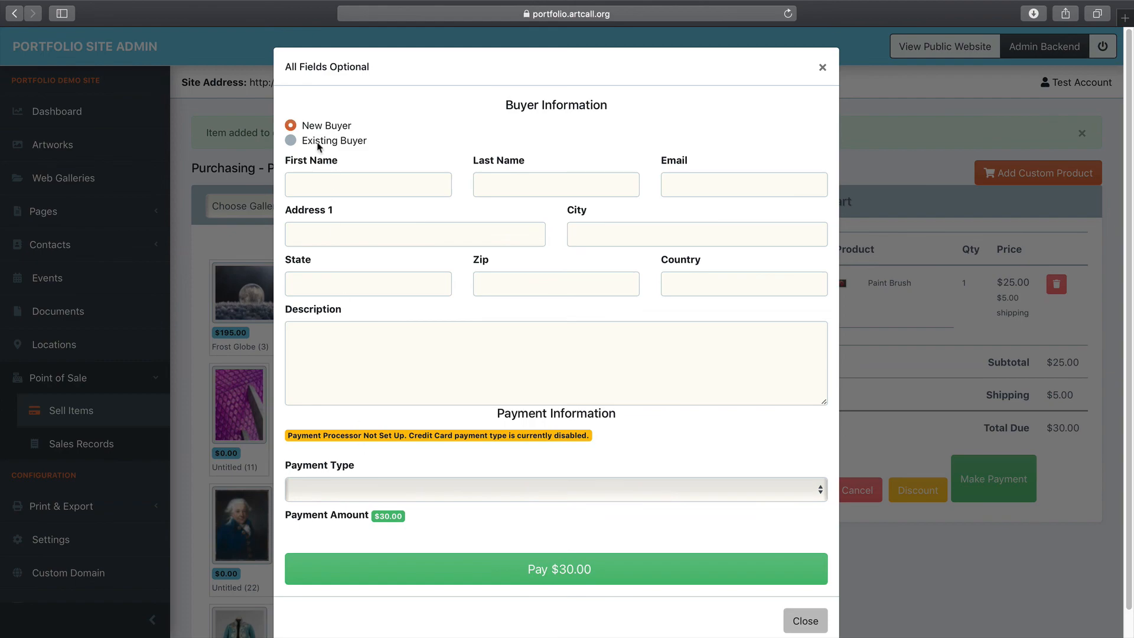